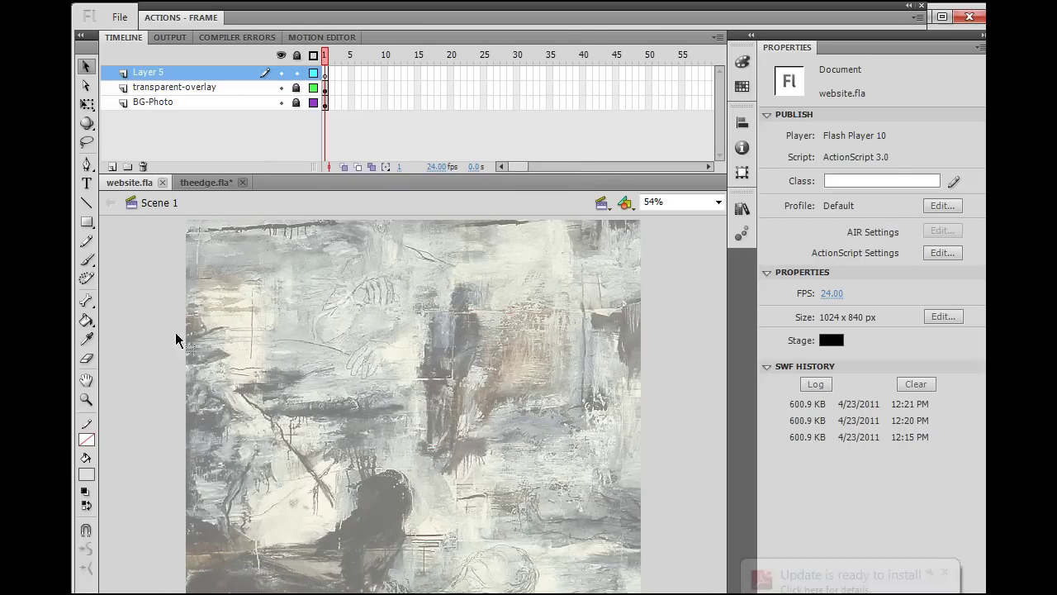
Set the Rectangle tool's corner radius to 26, linked across all four corners.
{"action": "left_click", "coordinate": [87, 223]}
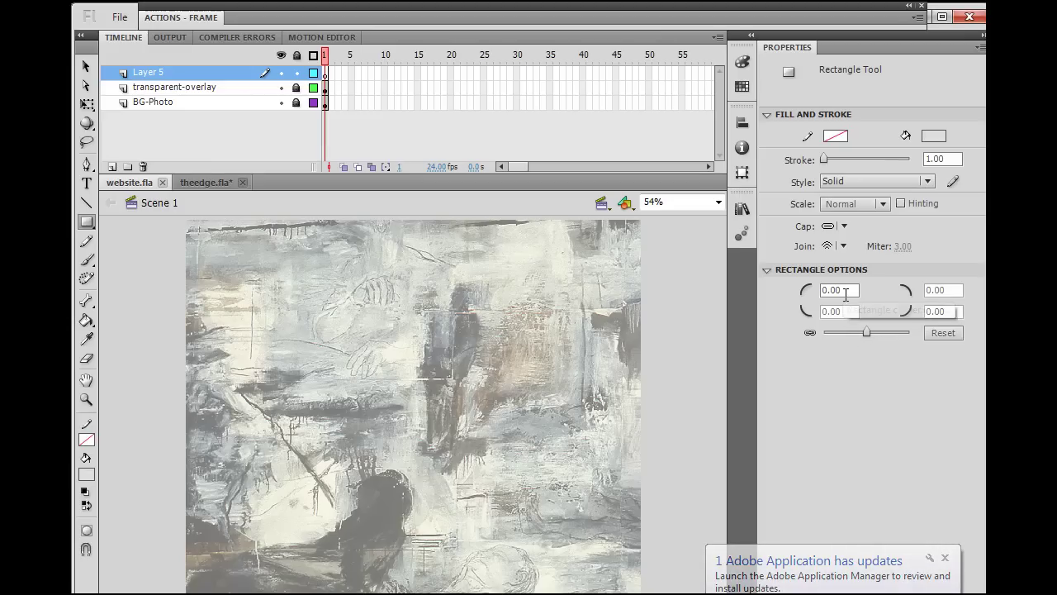
{"action": "left_click", "coordinate": [810, 333]}
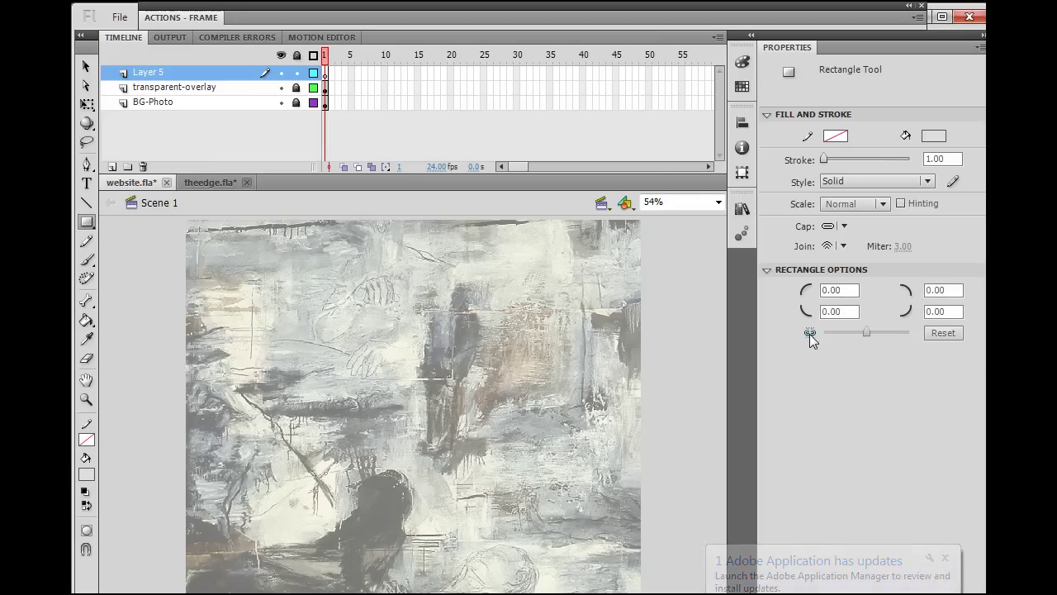
{"action": "left_click", "coordinate": [846, 289]}
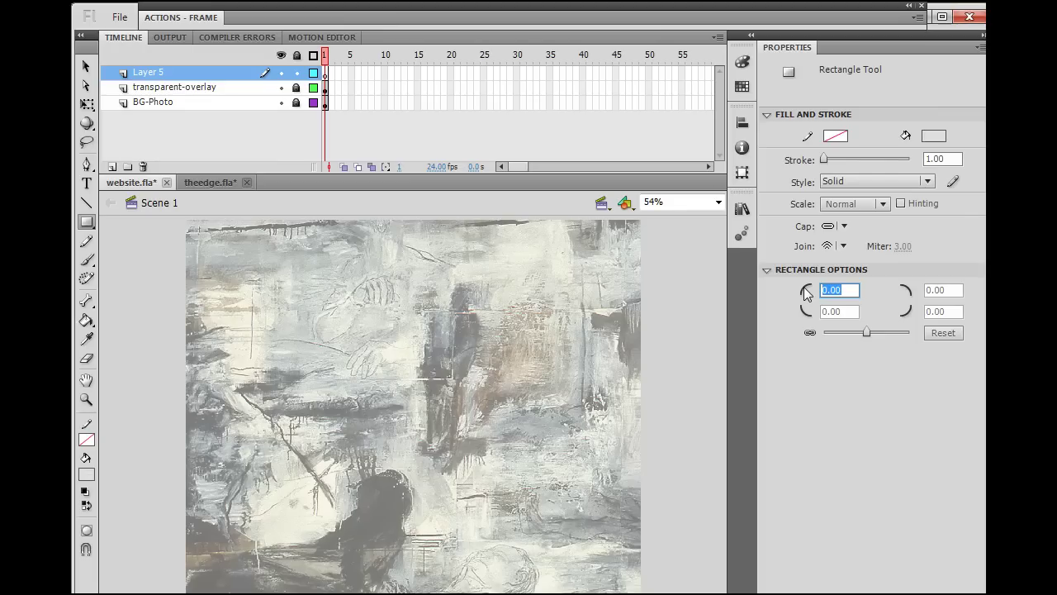
{"action": "type", "text": "26"}
{"action": "key", "text": "Return"}
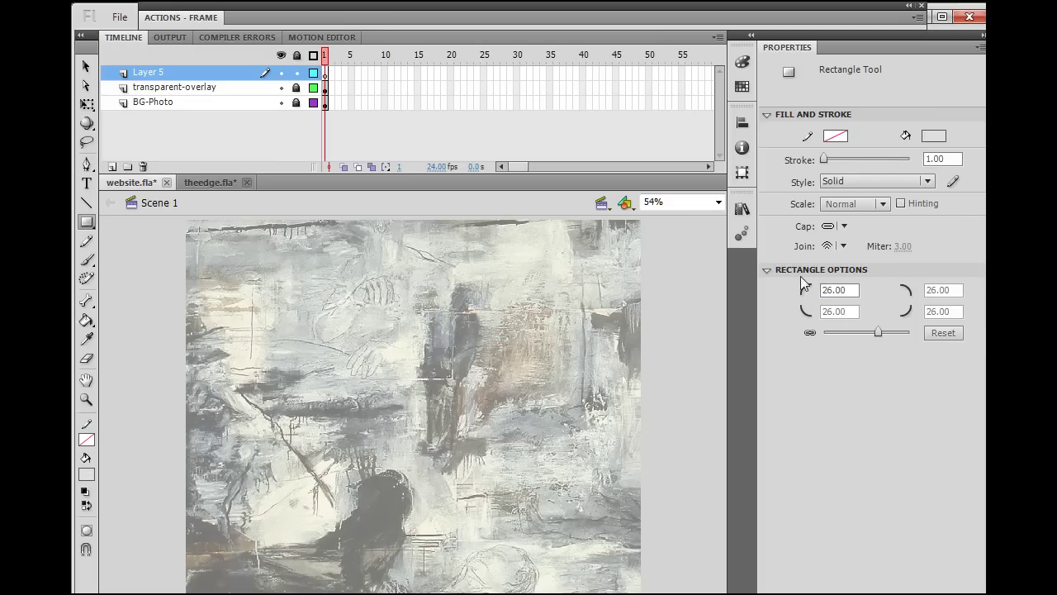
{"action": "left_click", "coordinate": [768, 270]}
{"action": "left_click", "coordinate": [768, 270]}
Set the fill to white #FFFFFF and drag a rounded rectangle across the stage over the photo.
{"action": "left_click", "coordinate": [90, 228]}
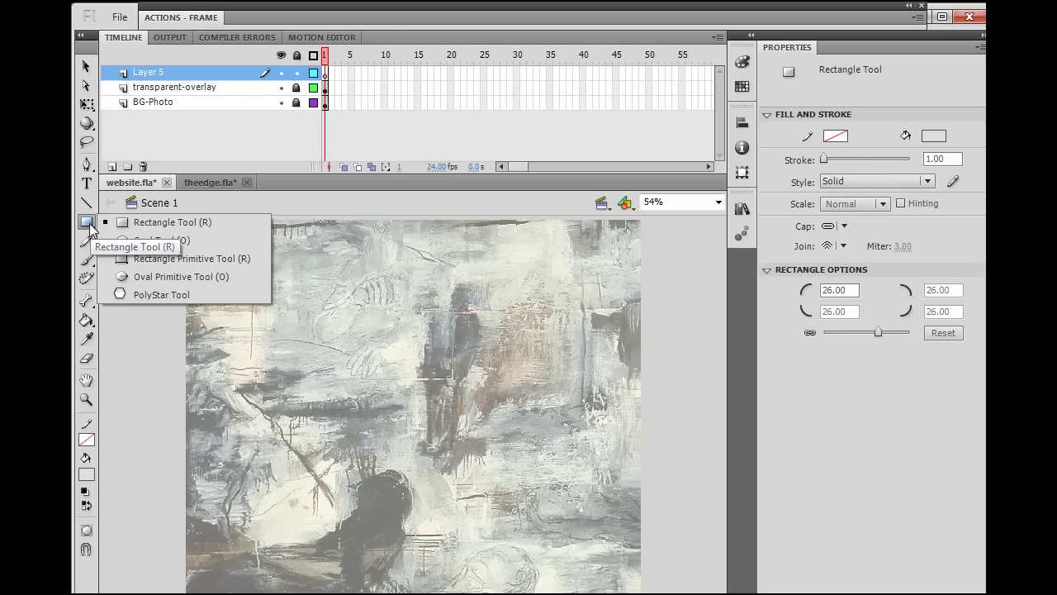
{"action": "left_click", "coordinate": [87, 225]}
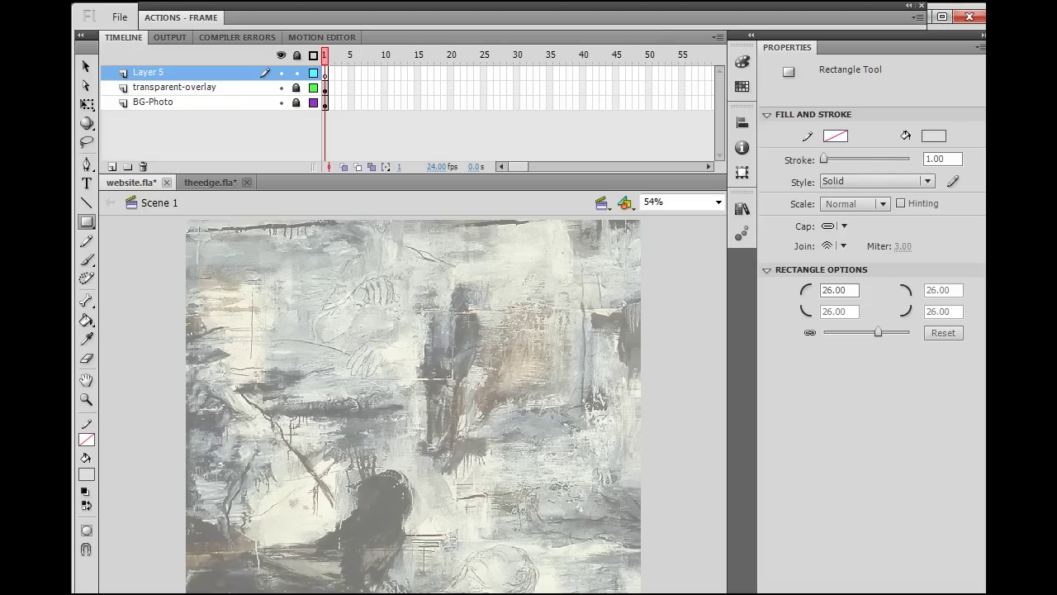
{"action": "left_click", "coordinate": [87, 475]}
{"action": "left_click", "coordinate": [102, 367]}
{"action": "left_click", "coordinate": [89, 473]}
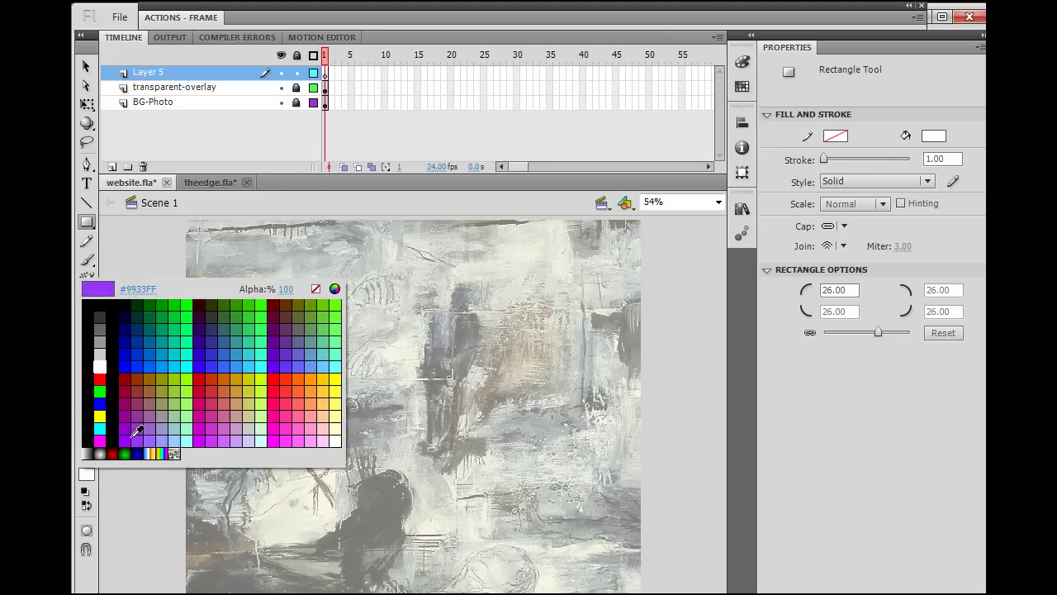
{"action": "left_click", "coordinate": [147, 506]}
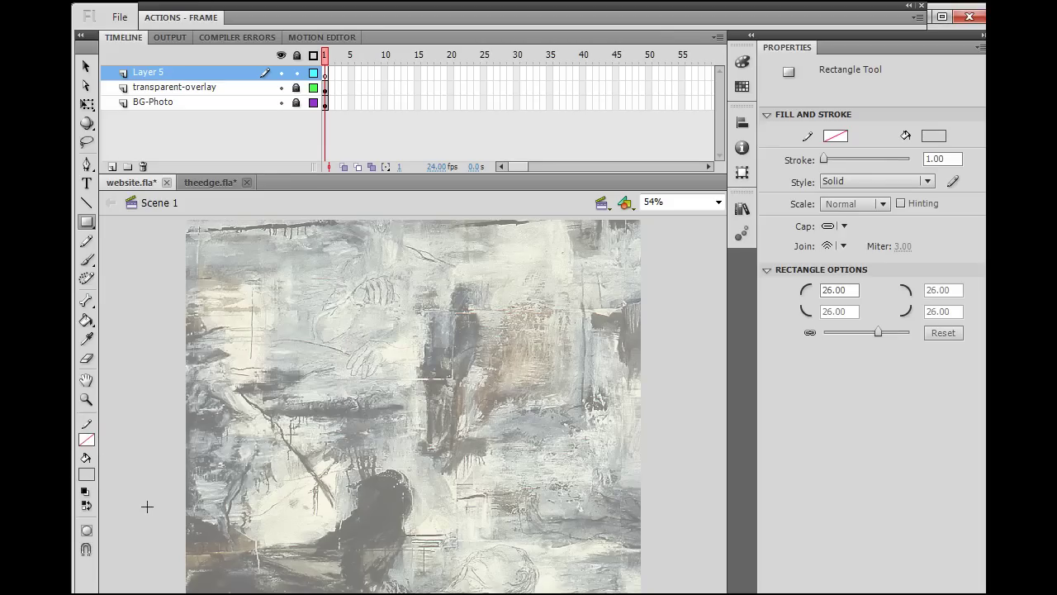
{"action": "left_click", "coordinate": [86, 474]}
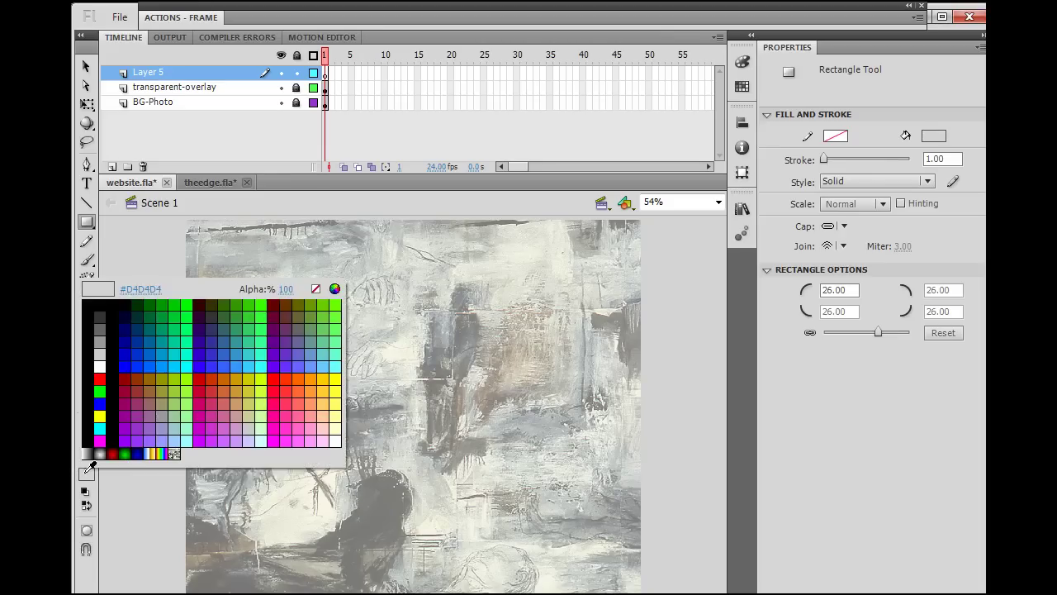
{"action": "left_click", "coordinate": [103, 362]}
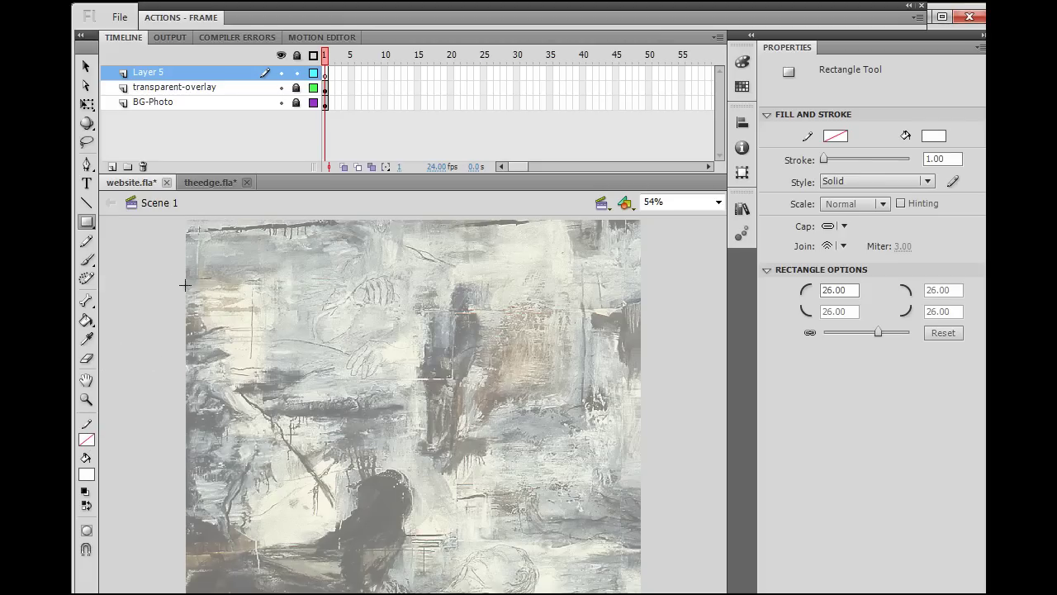
{"action": "left_click_drag", "start_coordinate": [185, 285], "coordinate": [641, 465]}
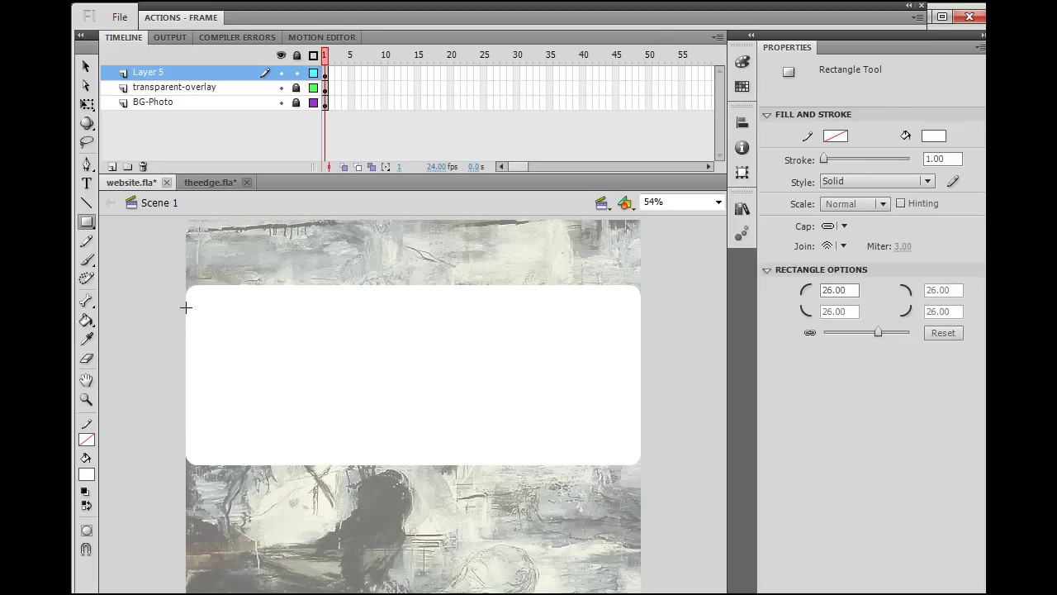
Undo the 26-radius rectangle, change the corner radius to 30 and redraw the panel.
{"action": "key", "text": "ctrl+z"}
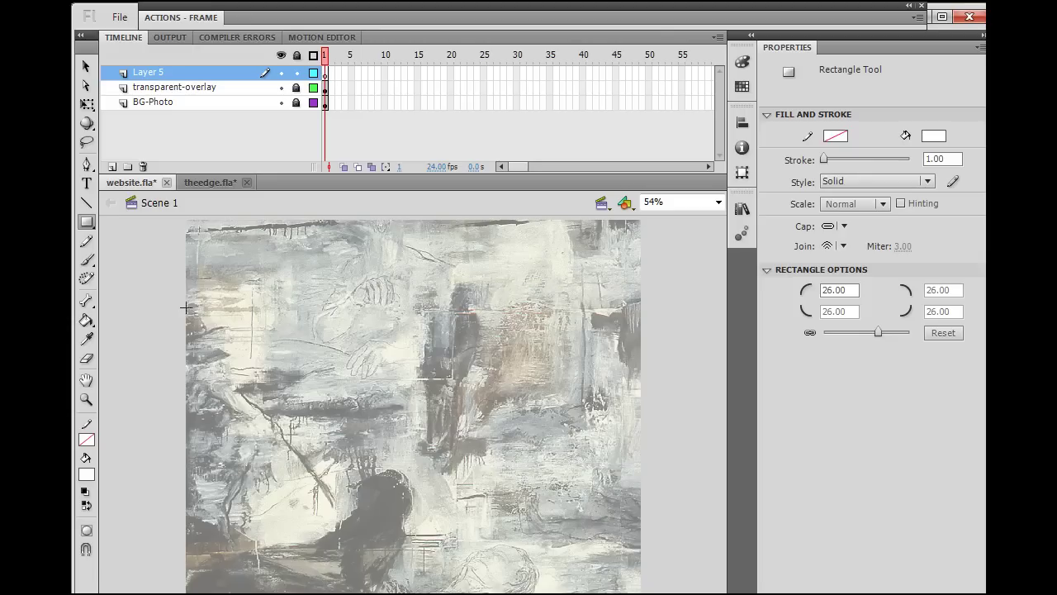
{"action": "left_click", "coordinate": [831, 291]}
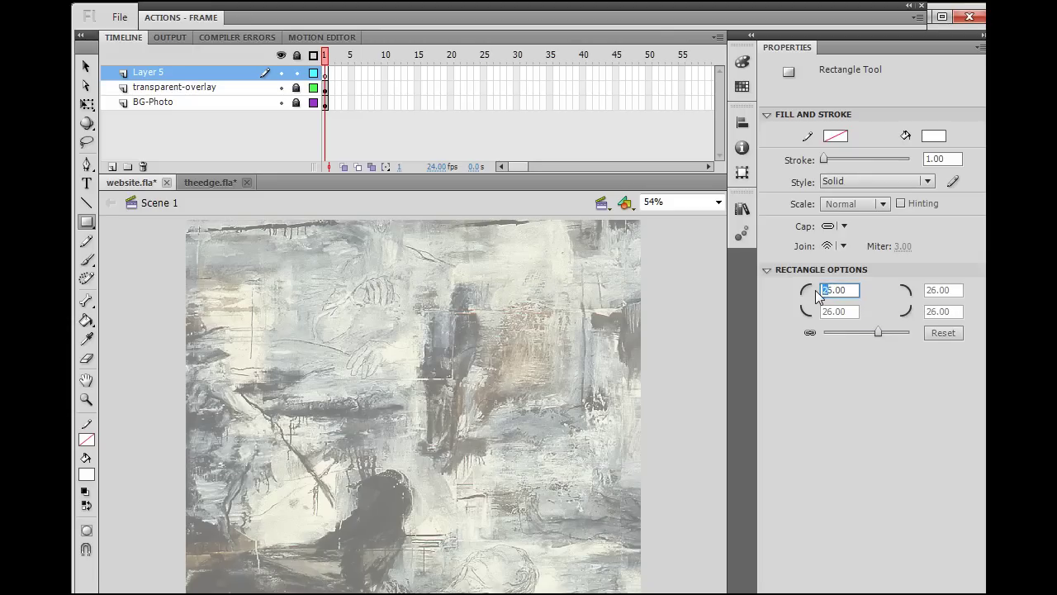
{"action": "left_click", "coordinate": [827, 291]}
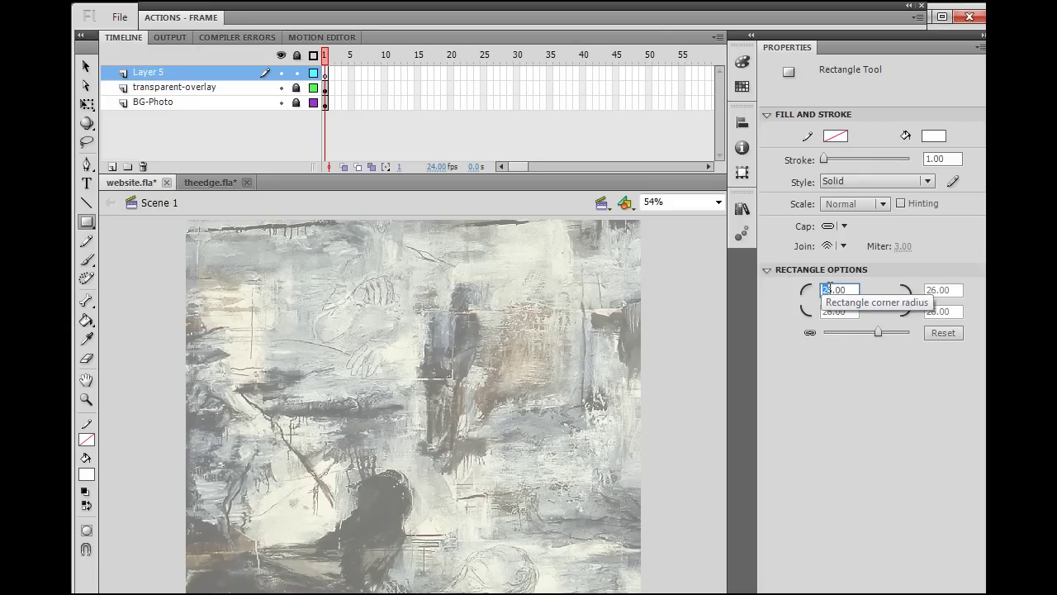
{"action": "left_click_drag", "start_coordinate": [827, 291], "coordinate": [816, 299]}
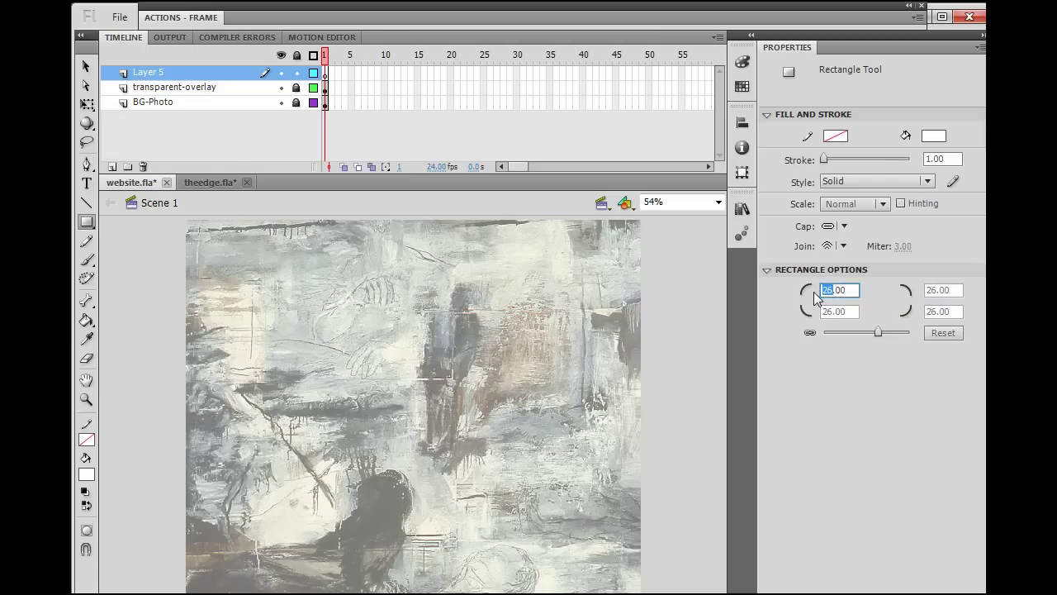
{"action": "type", "text": "30"}
{"action": "key", "text": "Return"}
{"action": "left_click_drag", "start_coordinate": [186, 302], "coordinate": [640, 522]}
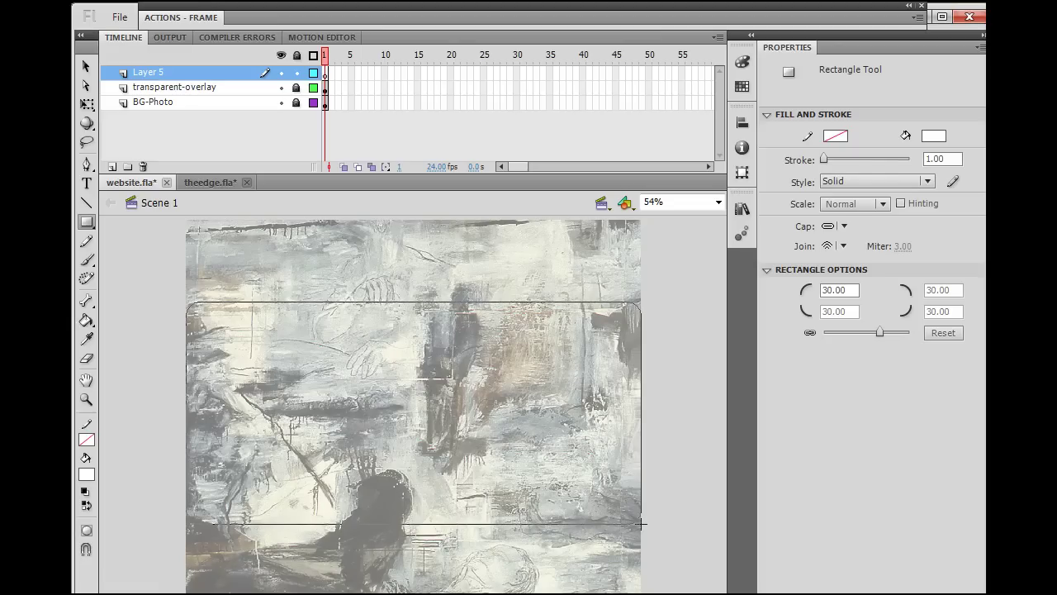
{"action": "left_click_drag", "start_coordinate": [641, 522], "coordinate": [640, 523]}
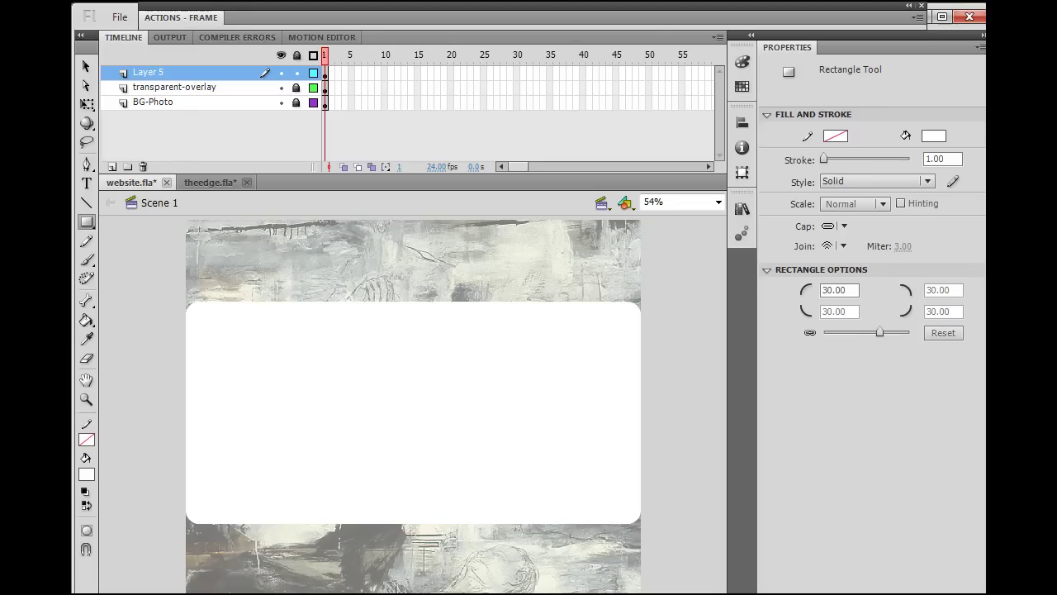
Select the white panel and set its width to 1024 in the Properties panel.
{"action": "left_click", "coordinate": [87, 68]}
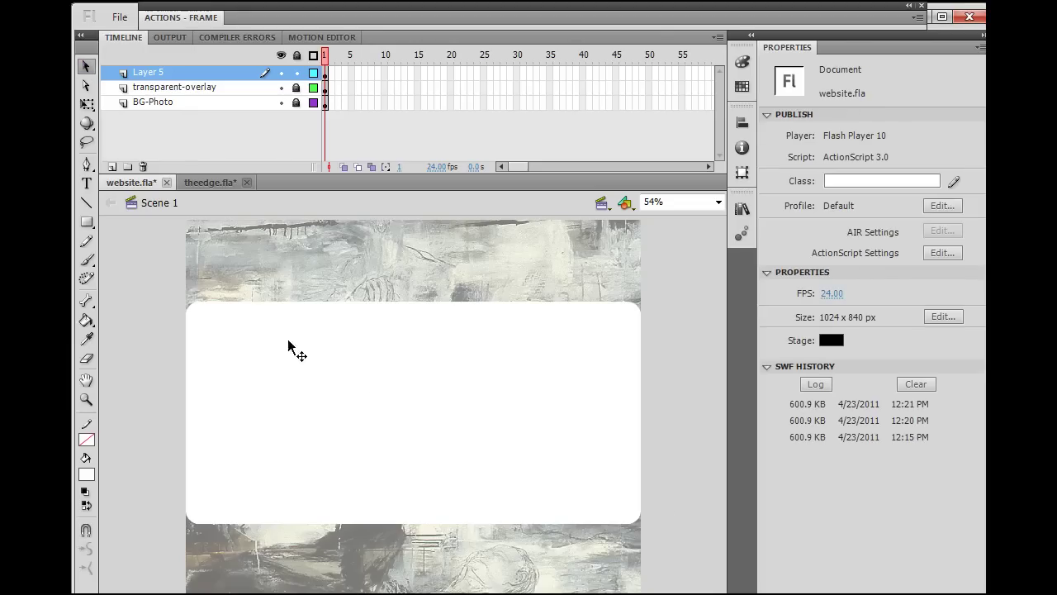
{"action": "left_click", "coordinate": [446, 395]}
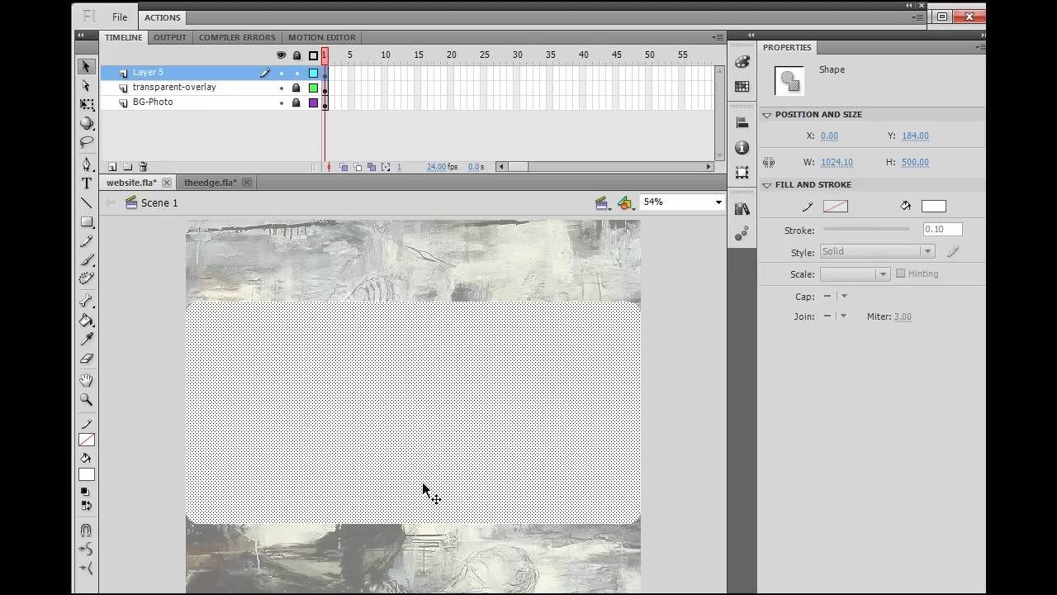
{"action": "left_click", "coordinate": [679, 427]}
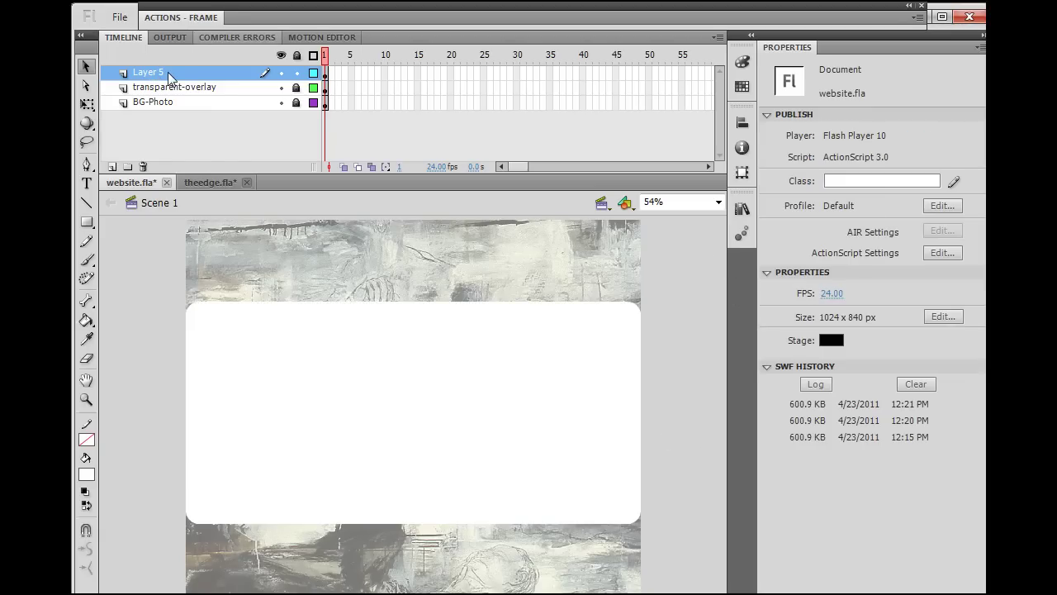
{"action": "left_click", "coordinate": [434, 381]}
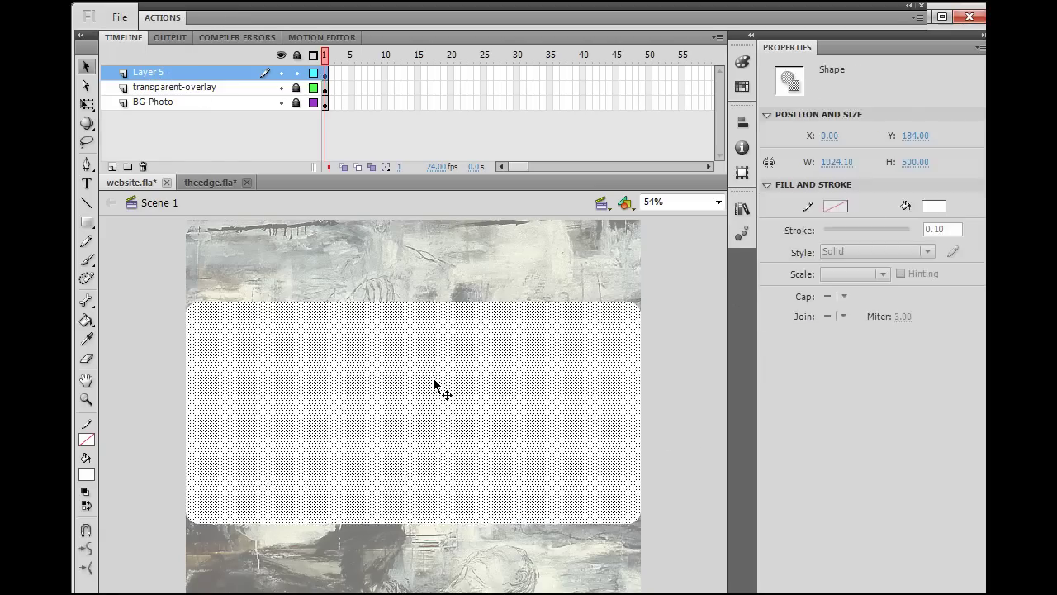
{"action": "left_click", "coordinate": [841, 163]}
{"action": "key", "text": "Right"}
{"action": "key", "text": "Return"}
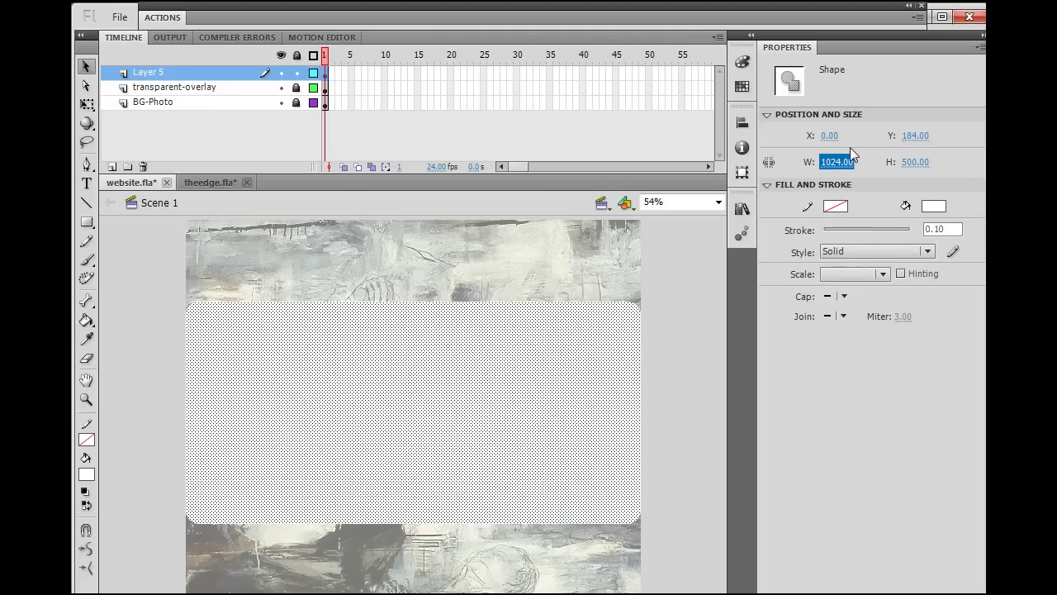
{"action": "left_click", "coordinate": [685, 419]}
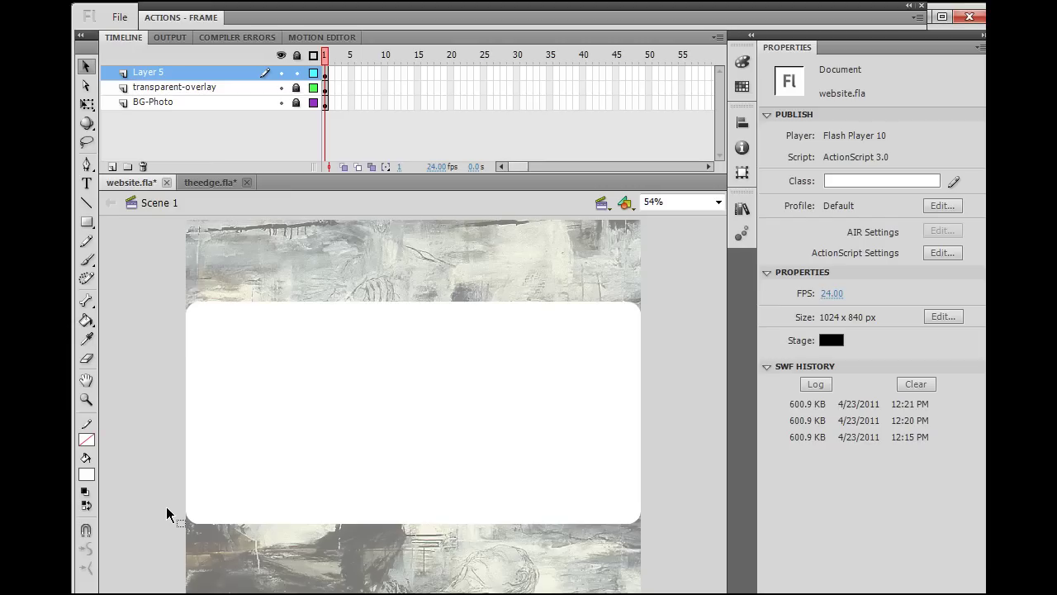
Marquee-select and delete the panel's bottom strip, leaving it 1024 by 457.25.
{"action": "left_click_drag", "start_coordinate": [645, 545], "coordinate": [662, 548]}
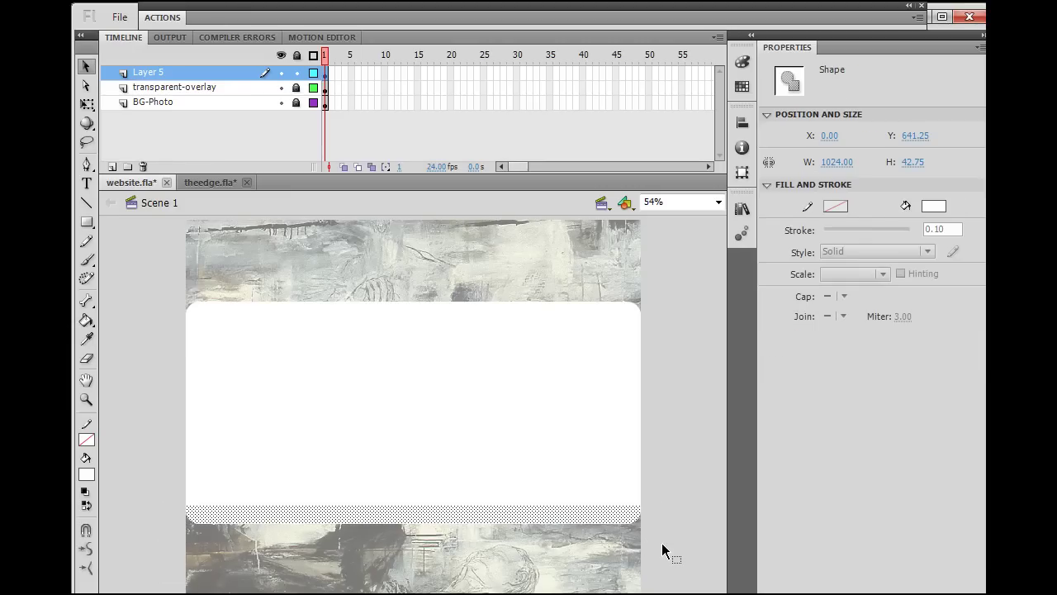
{"action": "key", "text": "Delete"}
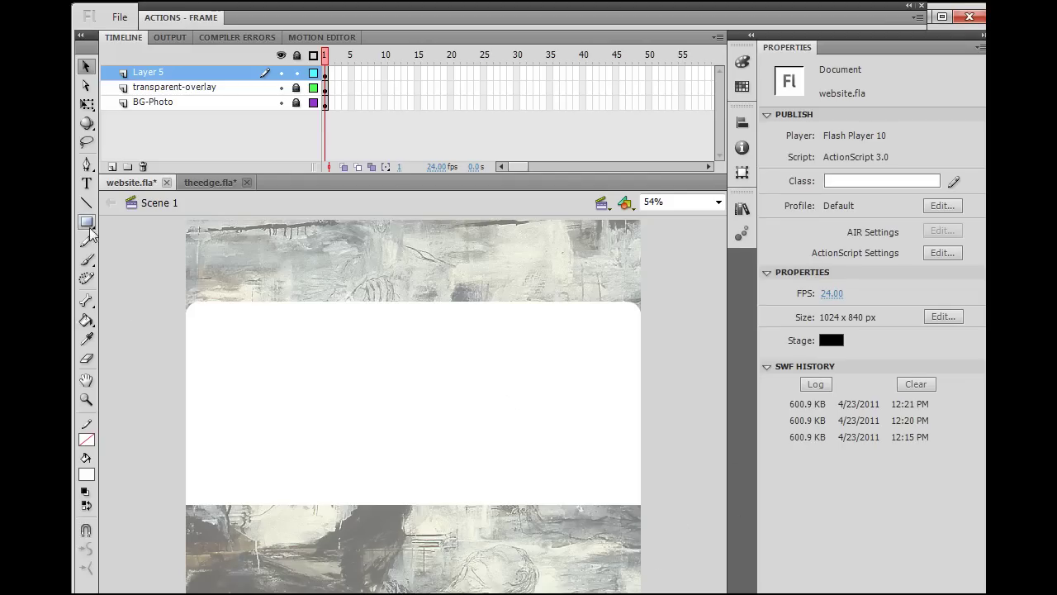
{"action": "left_click", "coordinate": [441, 438]}
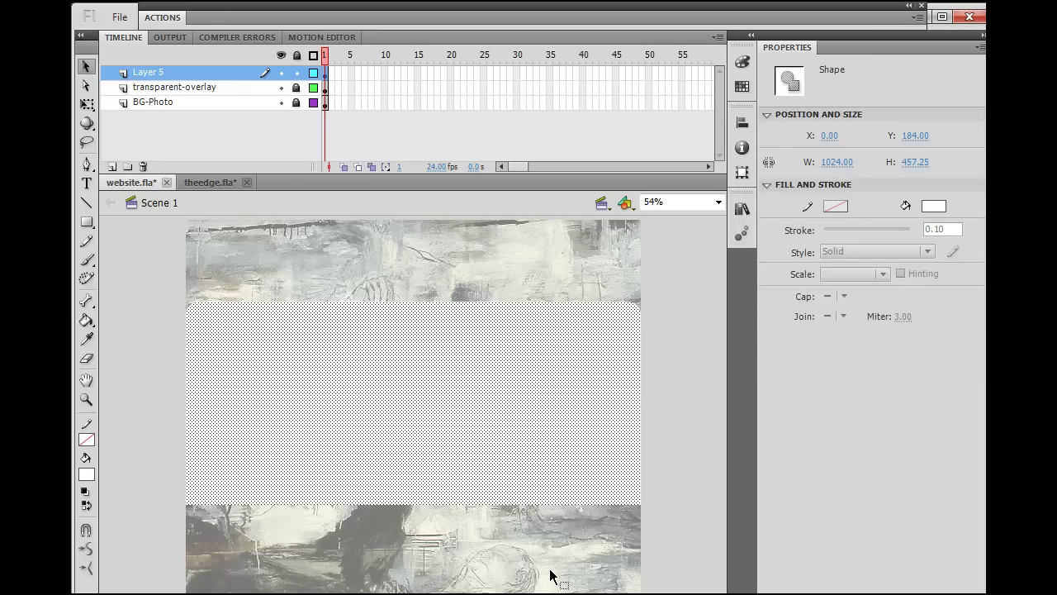
{"action": "left_click", "coordinate": [646, 327]}
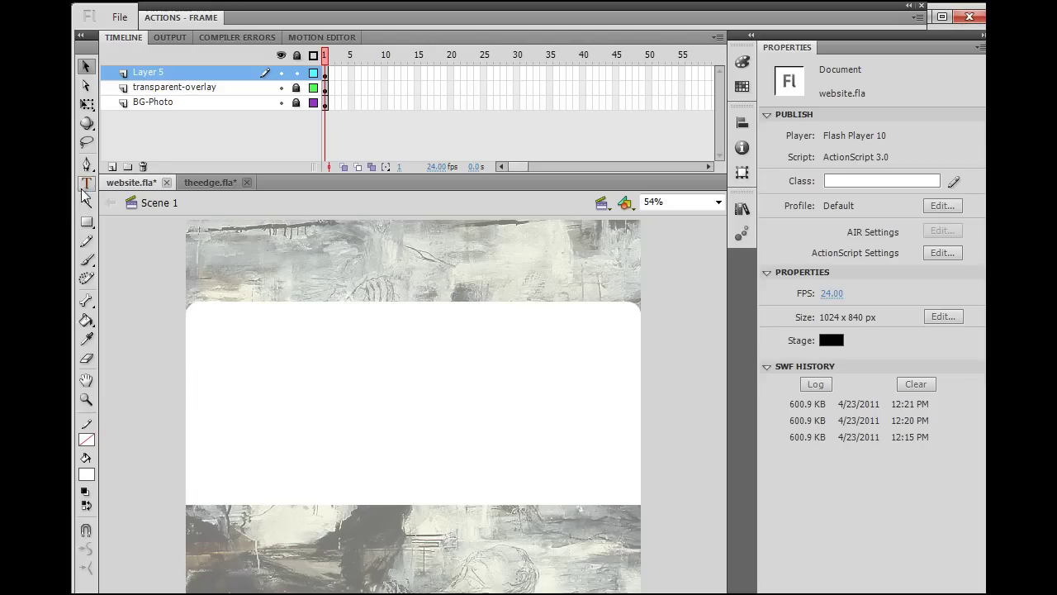
Select the lower part of the white panel and copy it.
{"action": "left_click", "coordinate": [87, 104]}
{"action": "key", "text": "v"}
{"action": "mouse_move", "coordinate": [173, 419]}
{"action": "left_mouse_down"}
{"action": "mouse_move", "coordinate": [387, 524]}
{"action": "mouse_move", "coordinate": [654, 512]}
{"action": "left_mouse_up"}
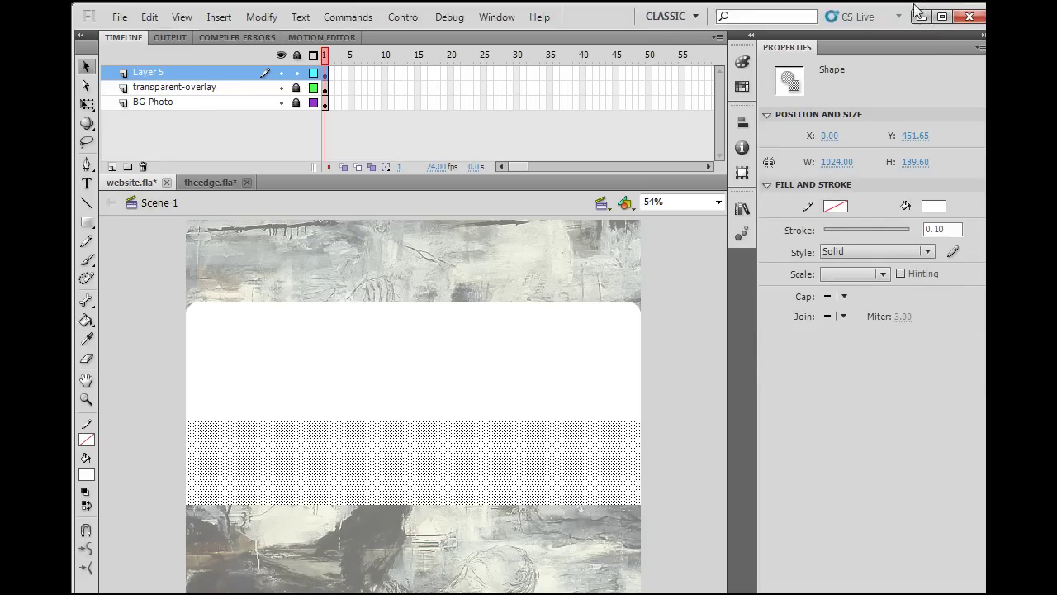
{"action": "left_click", "coordinate": [149, 17]}
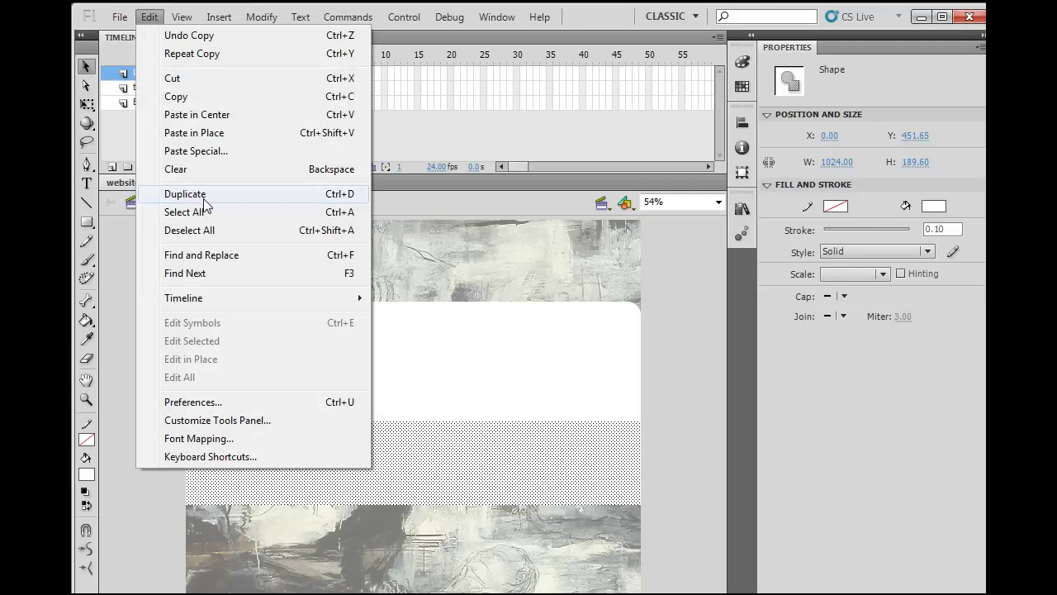
{"action": "left_click", "coordinate": [175, 97]}
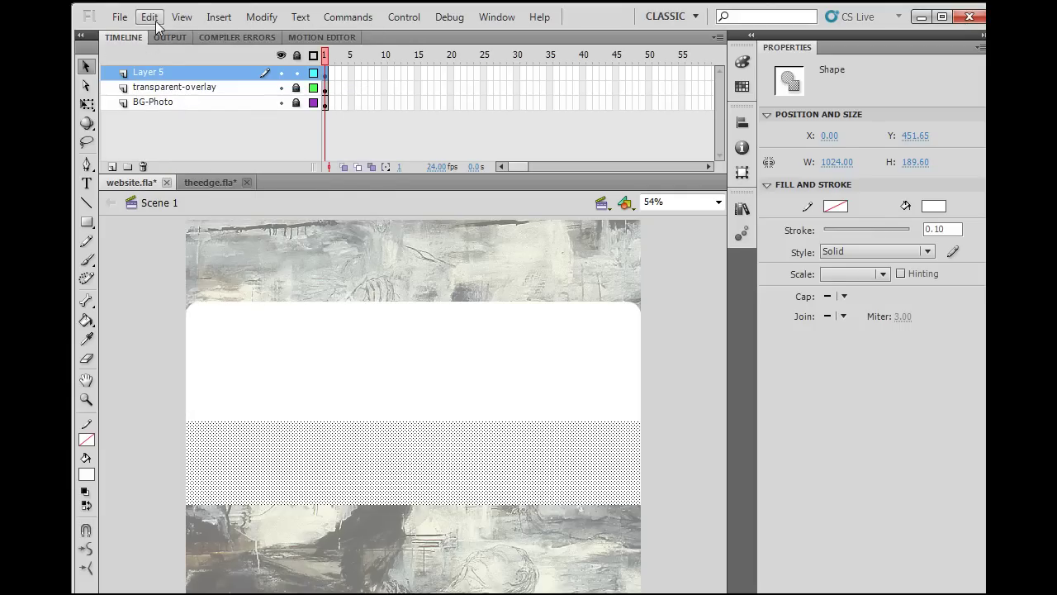
Paste the strip in place and nudge it down to Y 618.15 to lengthen the panel.
{"action": "left_click", "coordinate": [149, 17]}
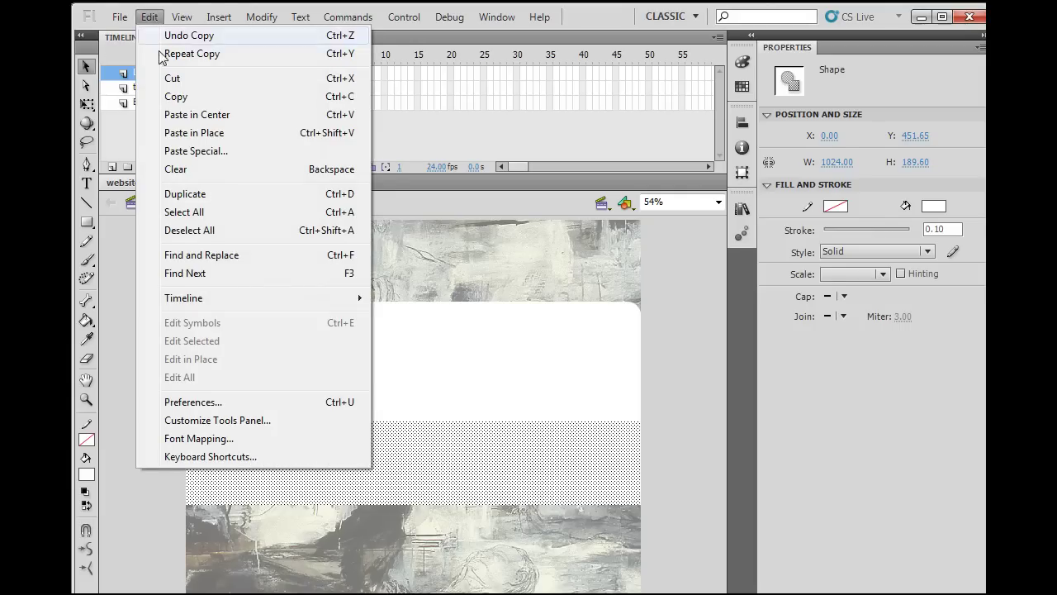
{"action": "left_click", "coordinate": [181, 135]}
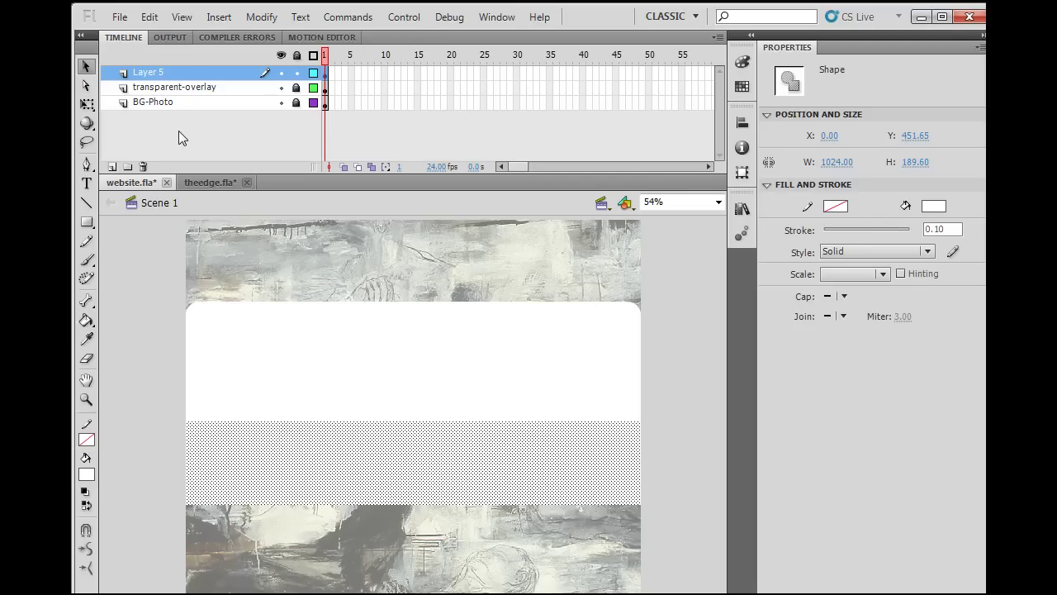
{"action": "key", "text": "shift+Down"}
{"action": "key", "text": "shift+Down"}
{"action": "key", "text": "shift+Down"}
{"action": "key", "text": "shift+Down"}
{"action": "key", "text": "shift+Down"}
{"action": "key", "text": "shift+Down"}
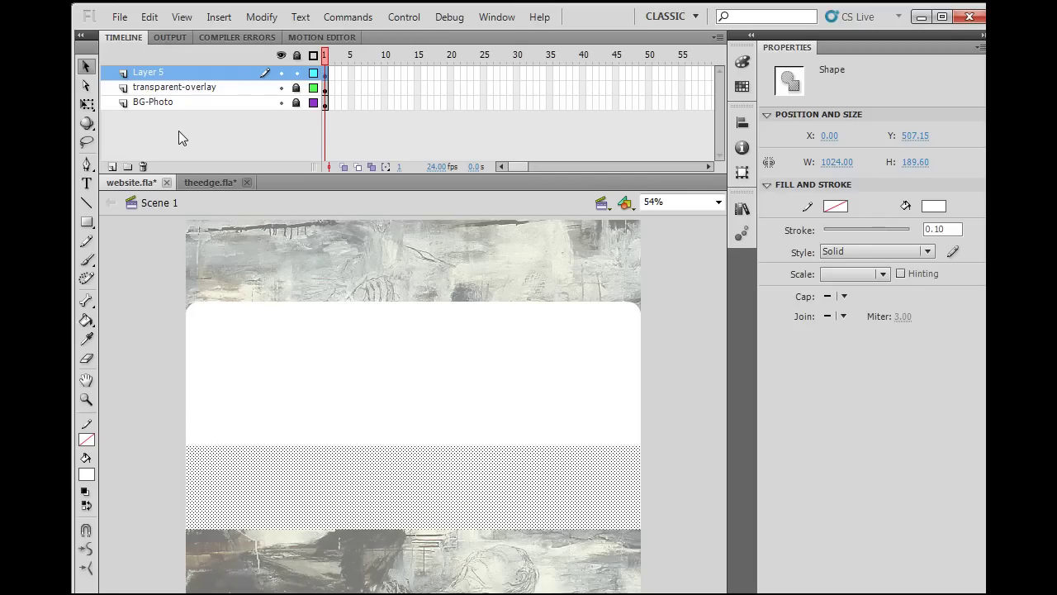
{"action": "key", "text": "shift+Down"}
{"action": "key", "text": "shift+Down"}
{"action": "key", "text": "shift+Down"}
{"action": "key", "text": "shift+Down"}
{"action": "key", "text": "shift+Down"}
{"action": "key", "text": "shift+Down"}
{"action": "key", "text": "shift+Down"}
{"action": "key", "text": "shift+Down"}
{"action": "key", "text": "shift+Down"}
{"action": "key", "text": "shift+Down"}
{"action": "key", "text": "shift+Down"}
{"action": "key", "text": "shift+Down"}
{"action": "key", "text": "shift+Down"}
{"action": "key", "text": "shift+Down"}
{"action": "key", "text": "shift+Down"}
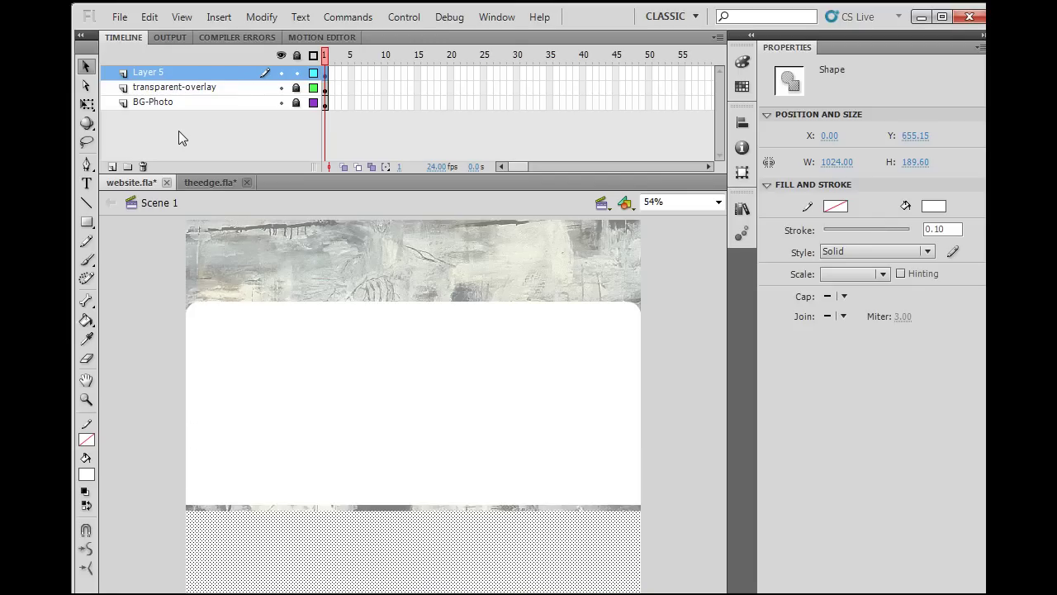
{"action": "key", "text": "shift+Up"}
{"action": "key", "text": "shift+Up"}
{"action": "key", "text": "shift+Up"}
{"action": "key", "text": "shift+Up"}
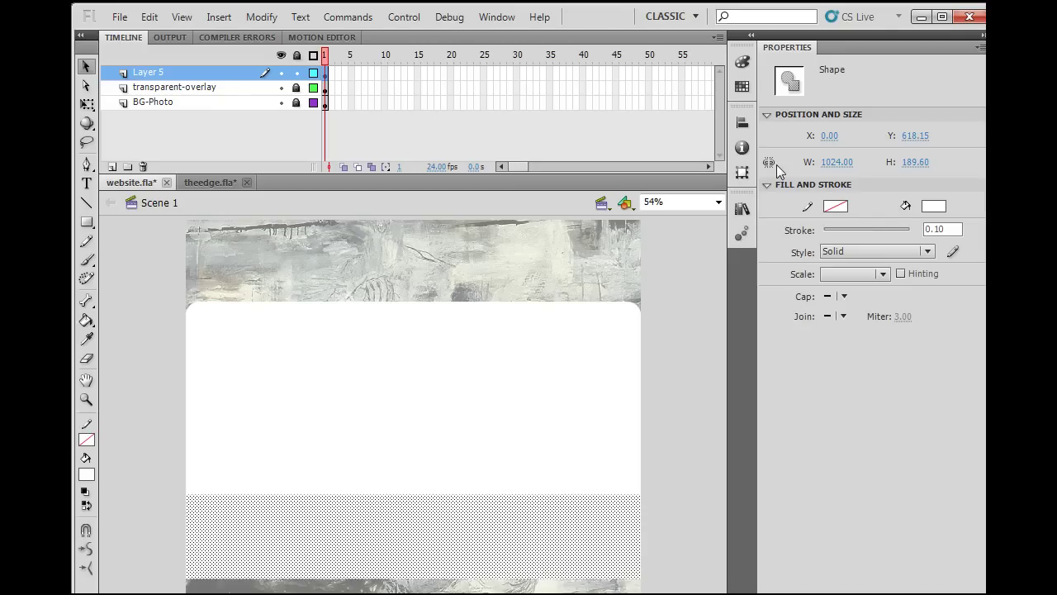
{"action": "left_click", "coordinate": [662, 377]}
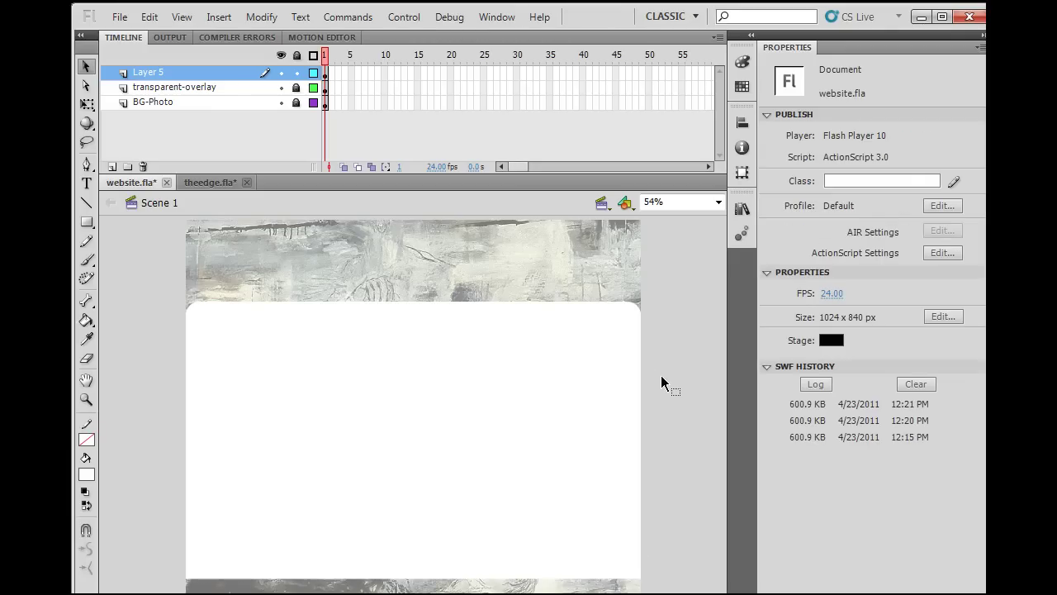
{"action": "left_click", "coordinate": [489, 525]}
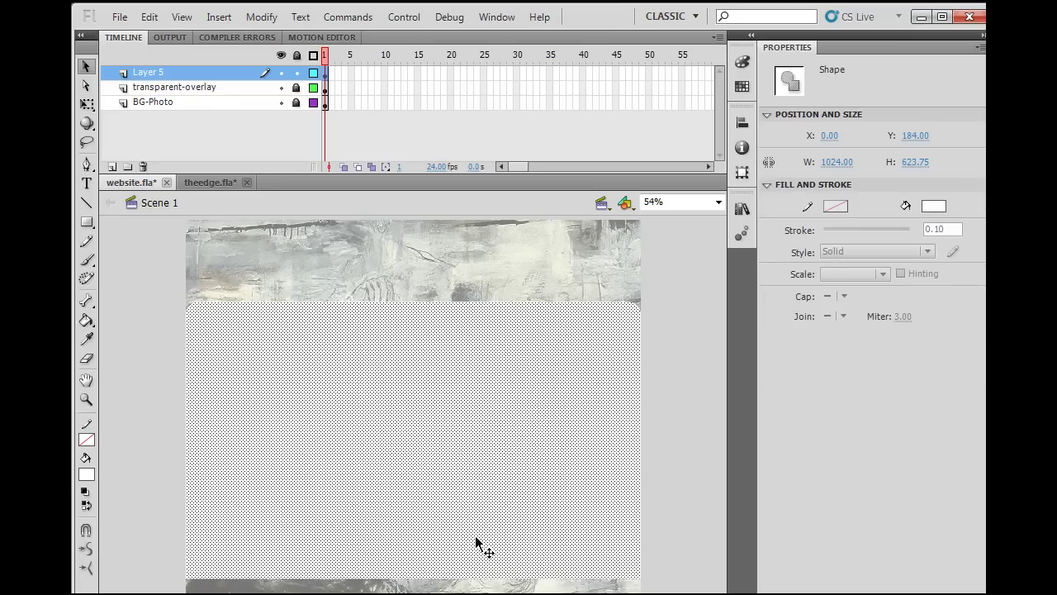
{"action": "left_click", "coordinate": [87, 222]}
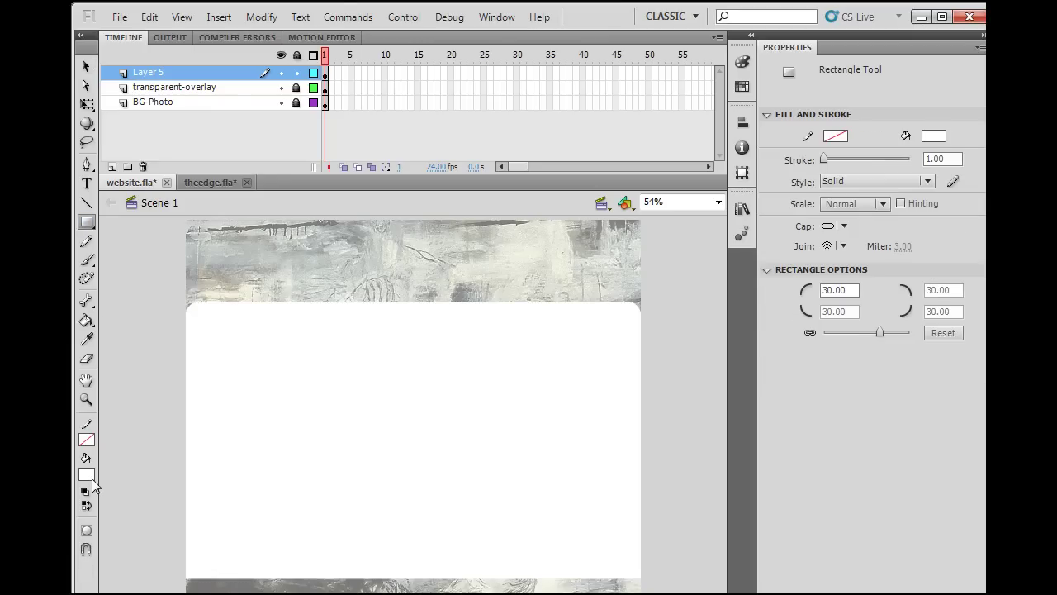
{"action": "left_click", "coordinate": [86, 65]}
{"action": "left_click", "coordinate": [411, 366]}
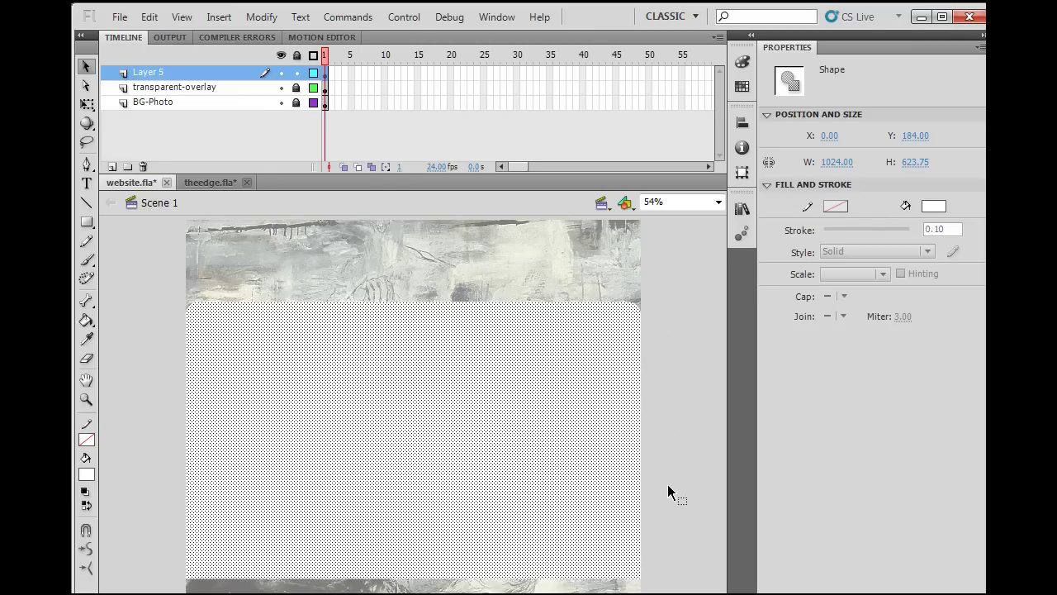
{"action": "left_click", "coordinate": [689, 460]}
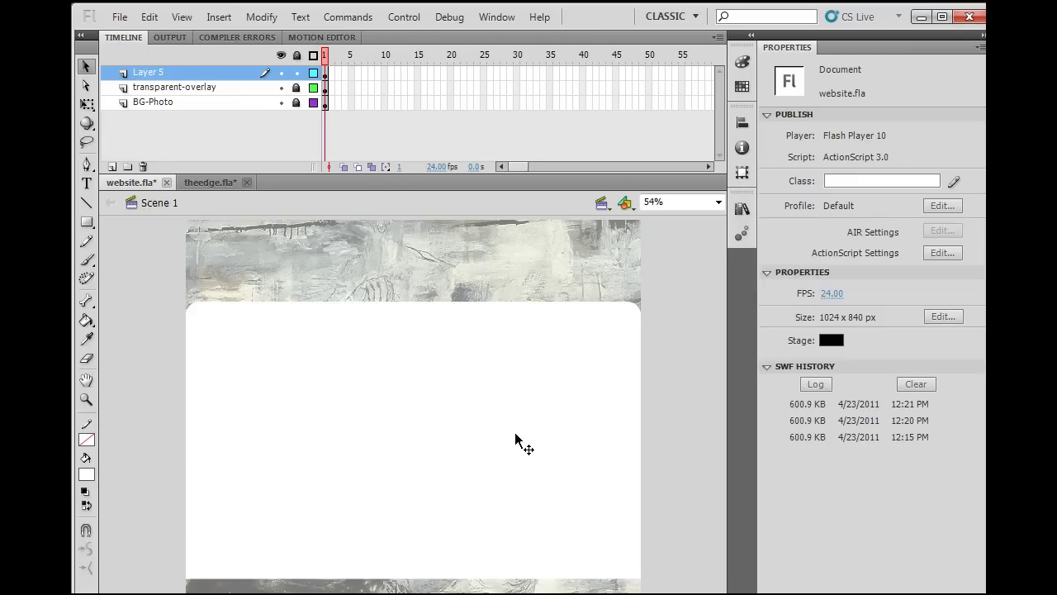
{"action": "left_click", "coordinate": [515, 438]}
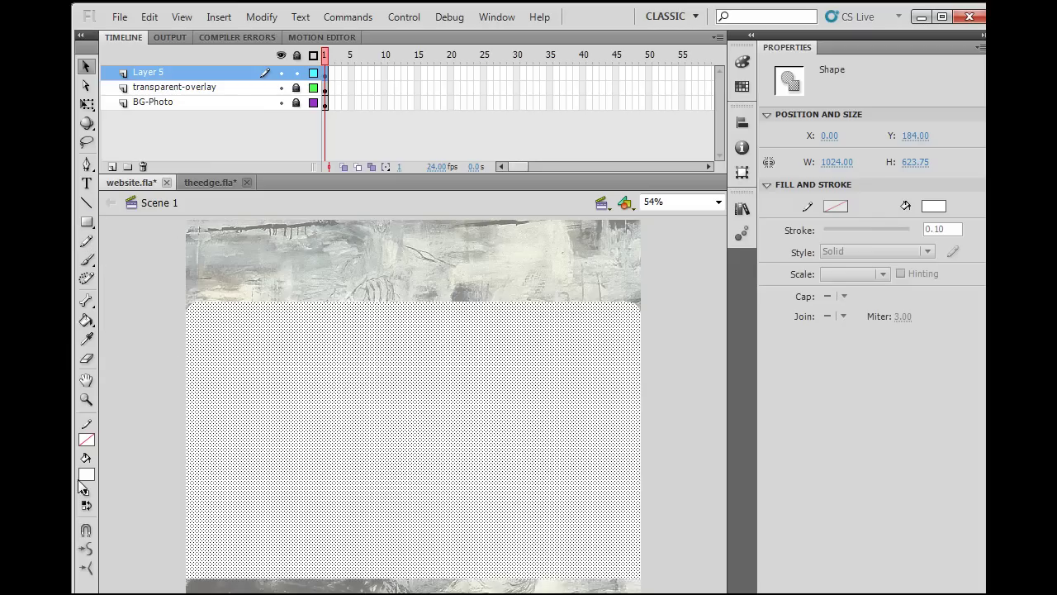
{"action": "left_click", "coordinate": [89, 225]}
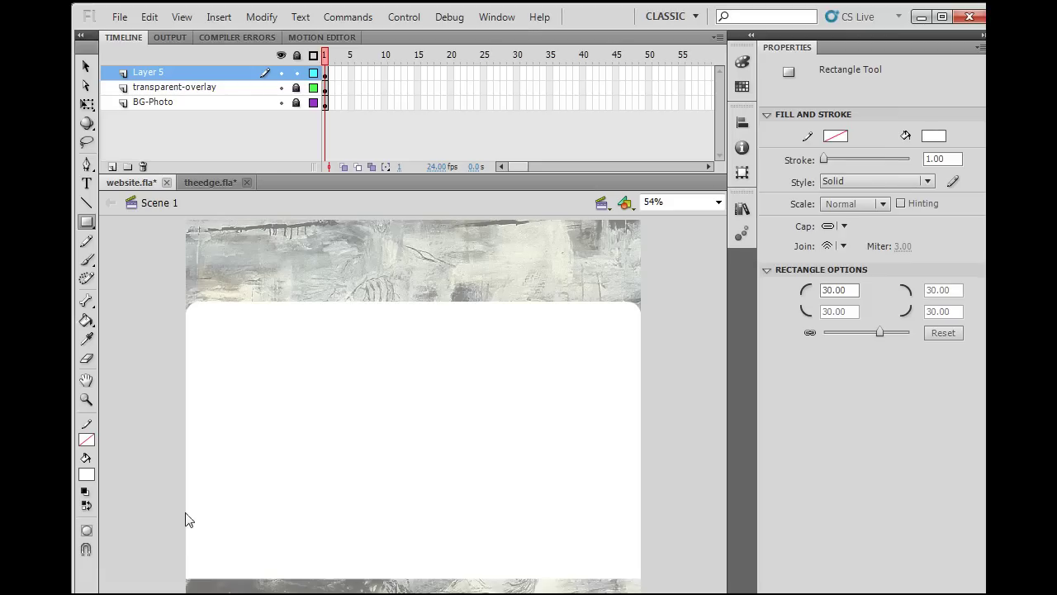
{"action": "left_click", "coordinate": [88, 66]}
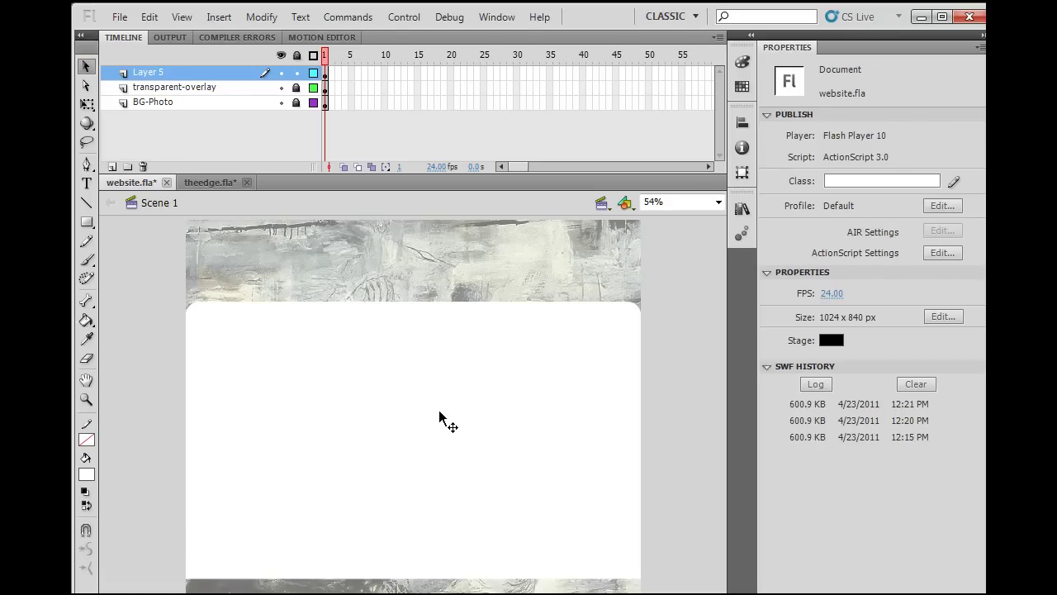
{"action": "left_click", "coordinate": [537, 411]}
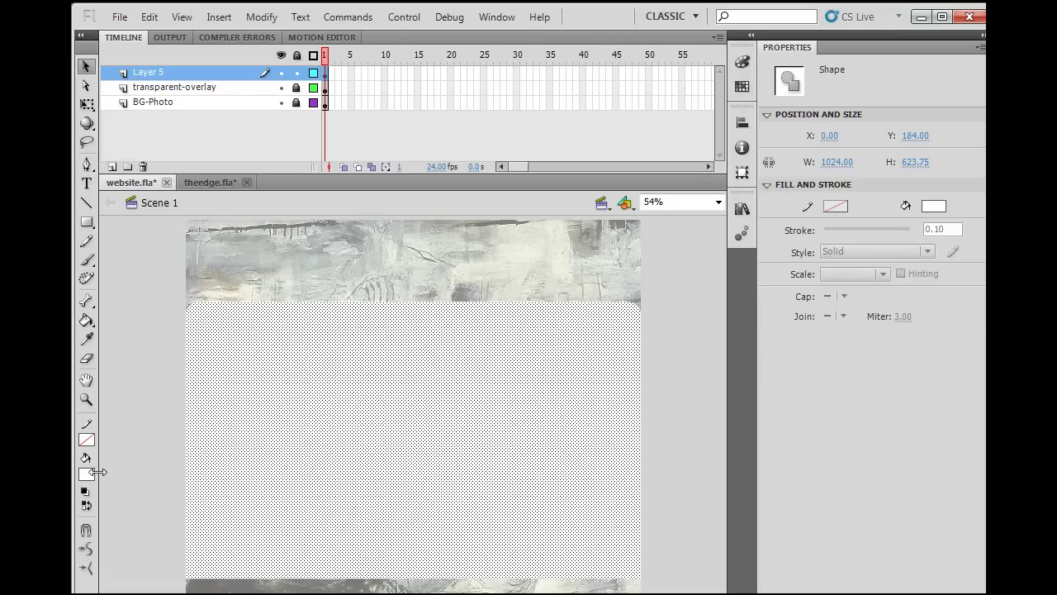
{"action": "left_click", "coordinate": [86, 221]}
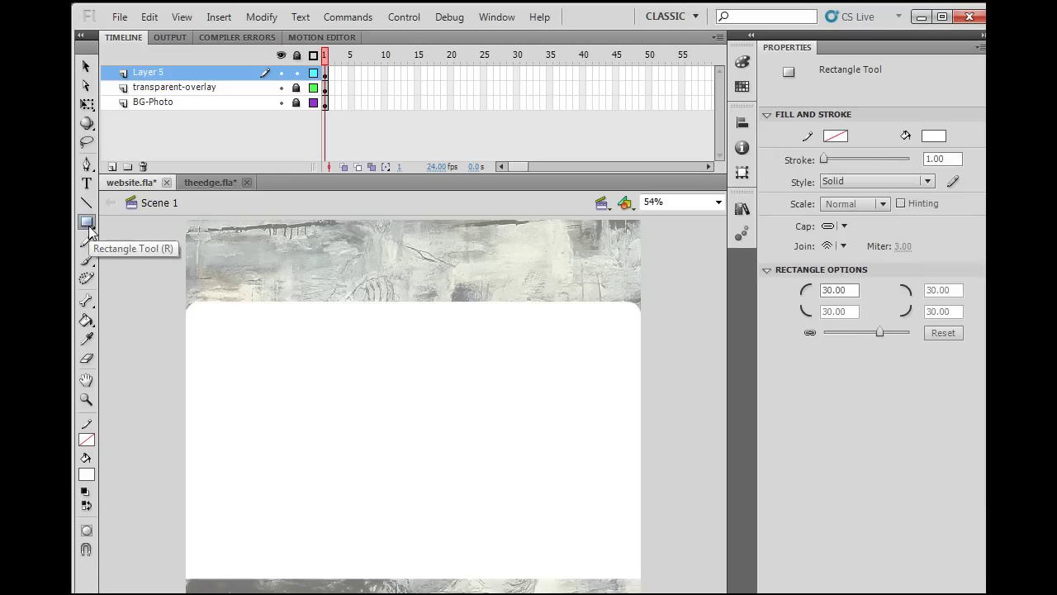
{"action": "left_click", "coordinate": [88, 530]}
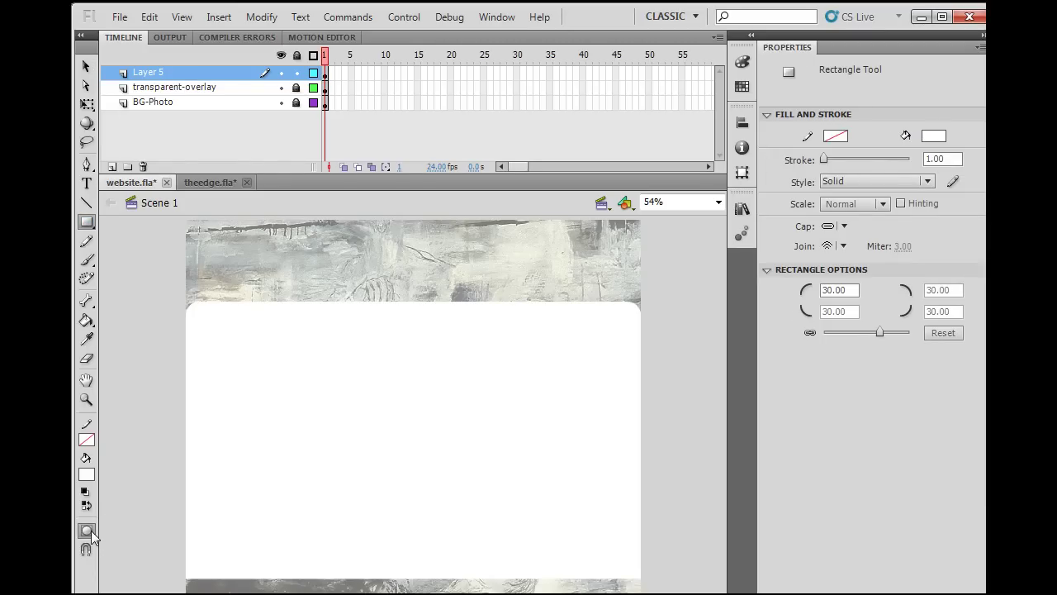
{"action": "left_click_drag", "start_coordinate": [109, 344], "coordinate": [163, 401]}
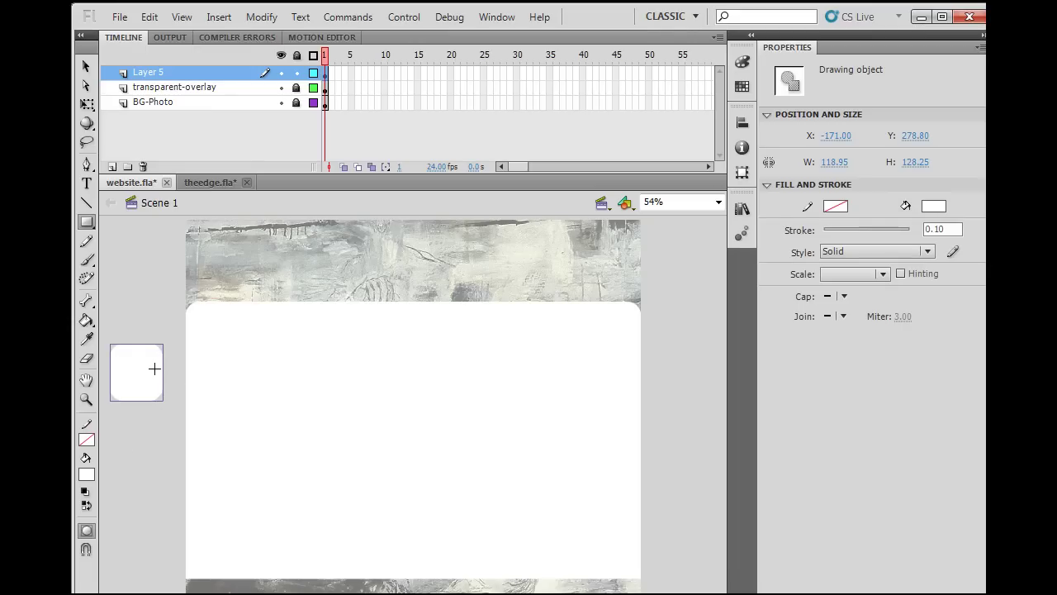
{"action": "left_click", "coordinate": [86, 66]}
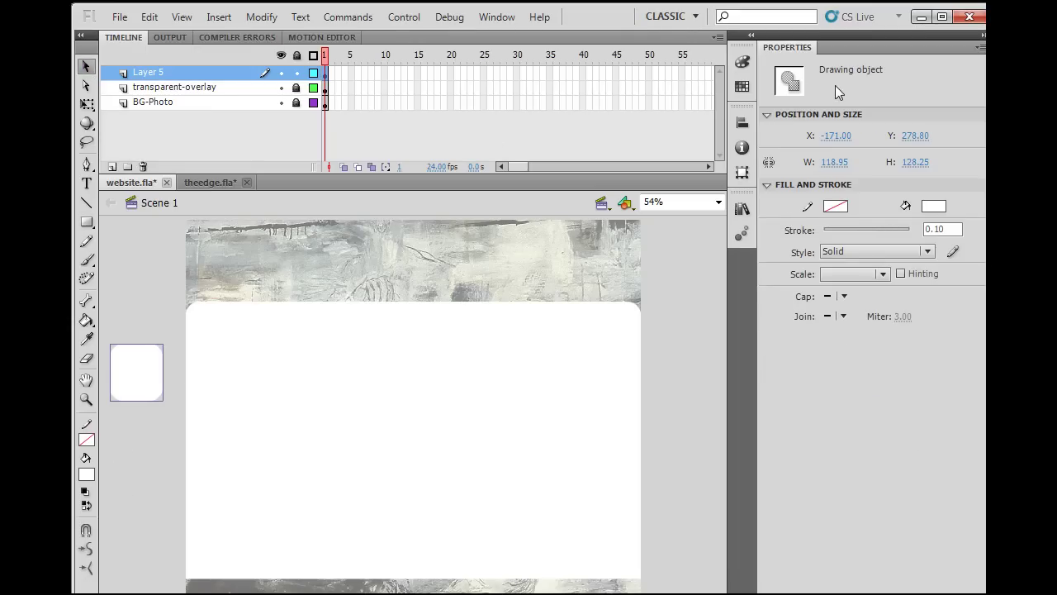
{"action": "left_click", "coordinate": [86, 220]}
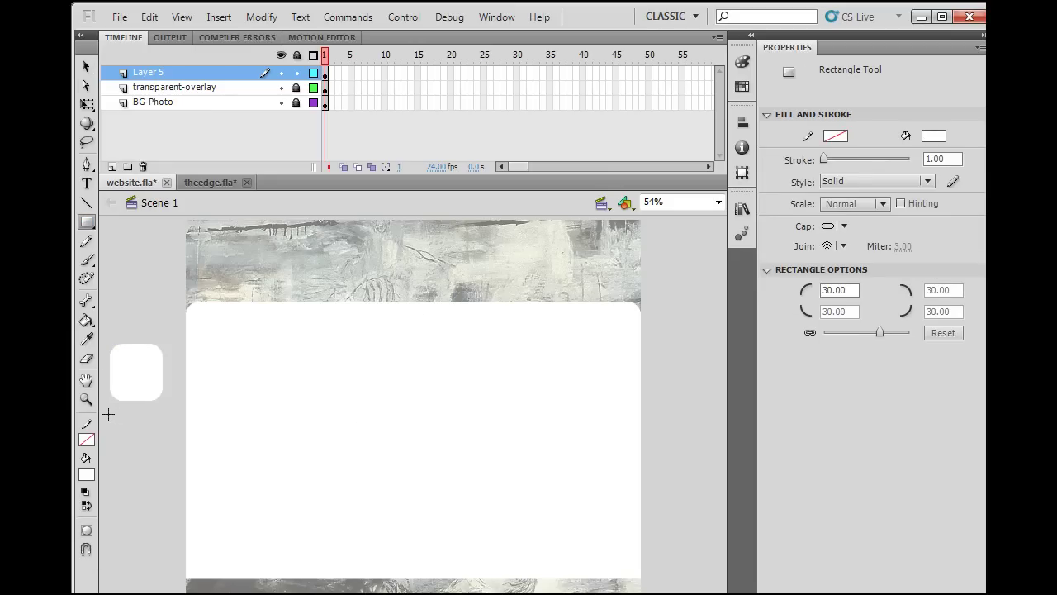
{"action": "left_click_drag", "start_coordinate": [108, 414], "coordinate": [161, 466]}
{"action": "left_click", "coordinate": [87, 66]}
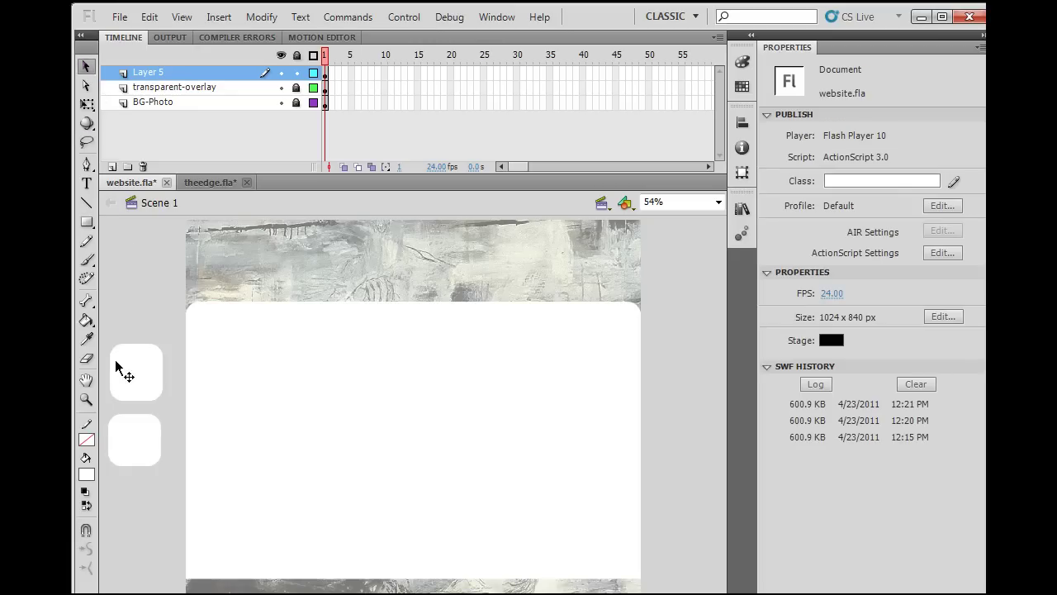
{"action": "left_click", "coordinate": [134, 453]}
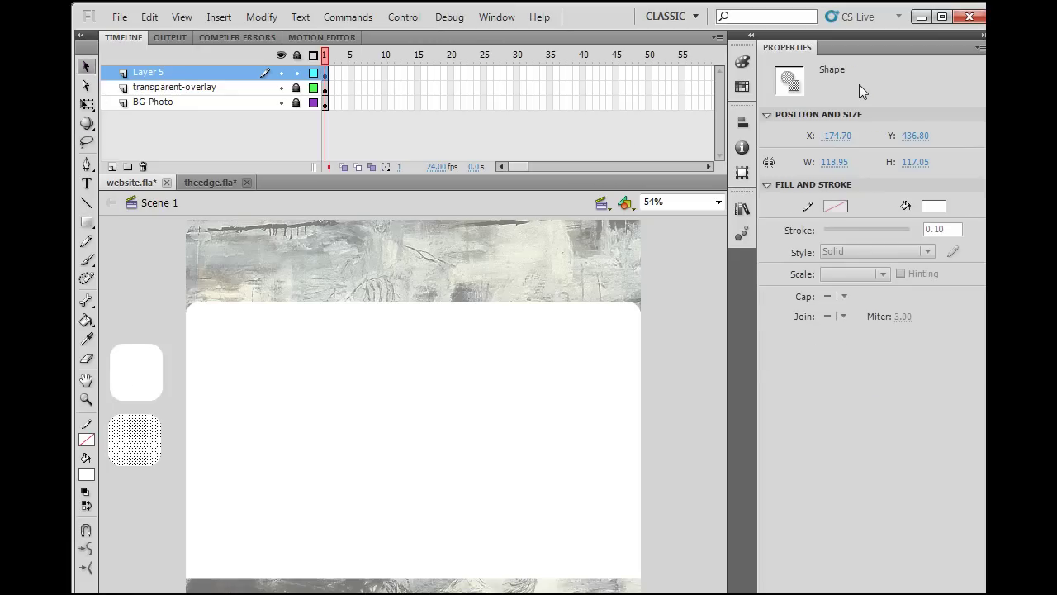
{"action": "left_click", "coordinate": [151, 490]}
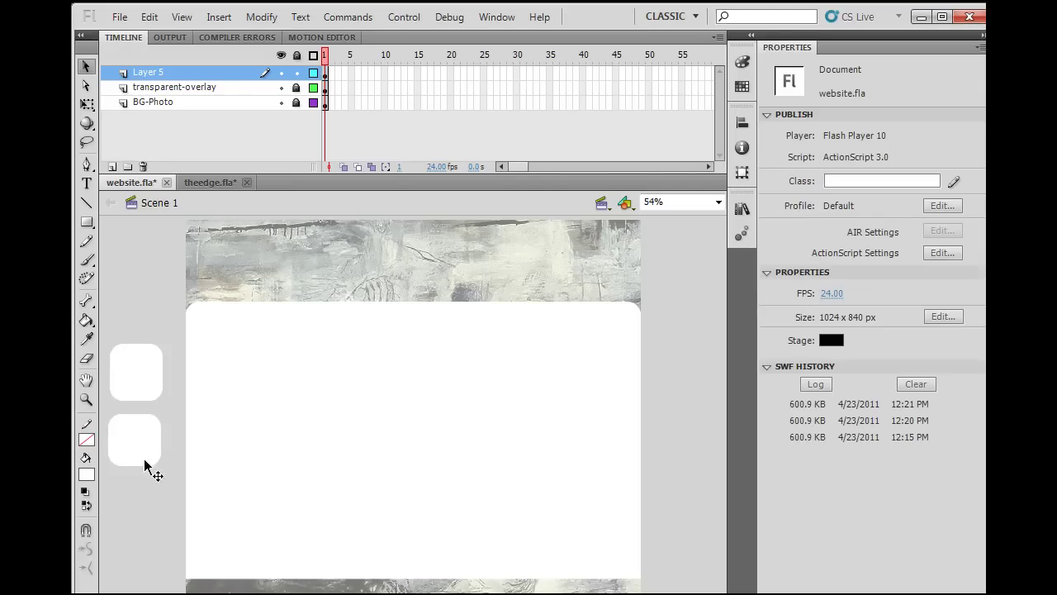
{"action": "left_click", "coordinate": [138, 445]}
{"action": "key", "text": "Delete"}
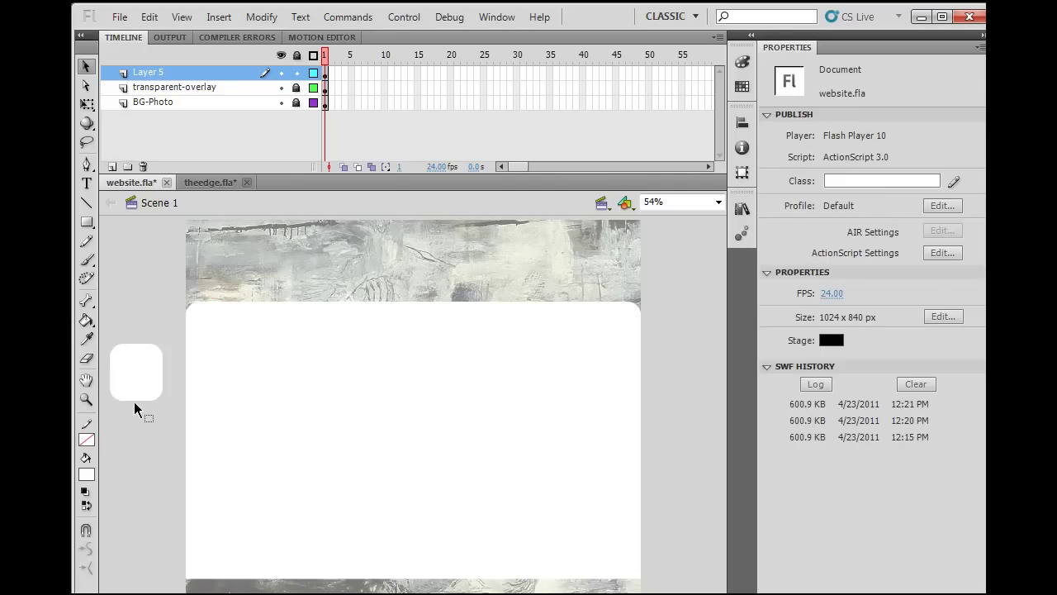
{"action": "left_click", "coordinate": [137, 395]}
{"action": "key", "text": "Delete"}
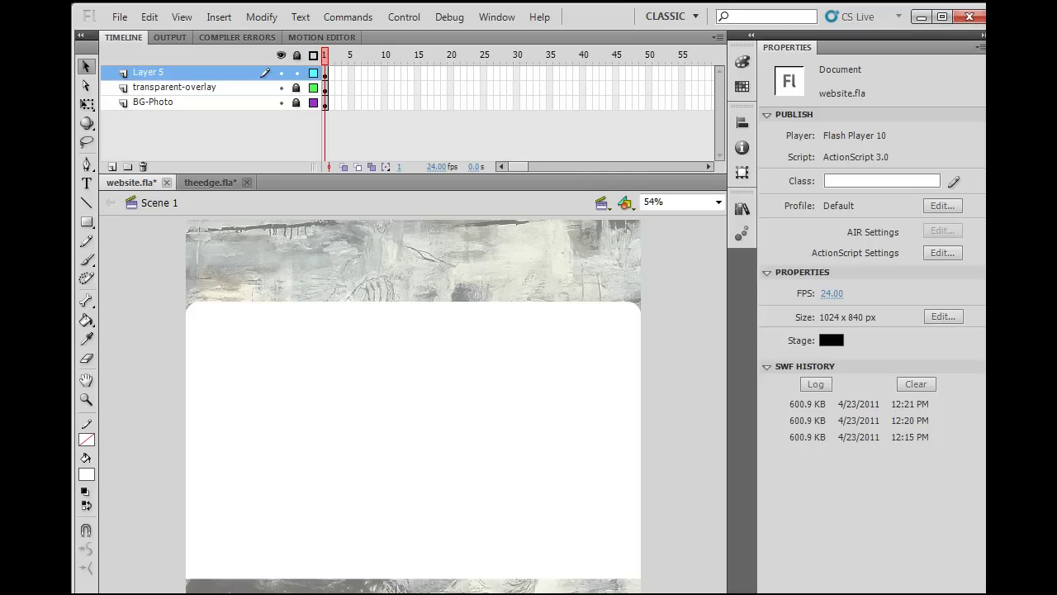
Paste the copied strip in place and shift it further down the stage.
{"action": "left_click", "coordinate": [149, 16]}
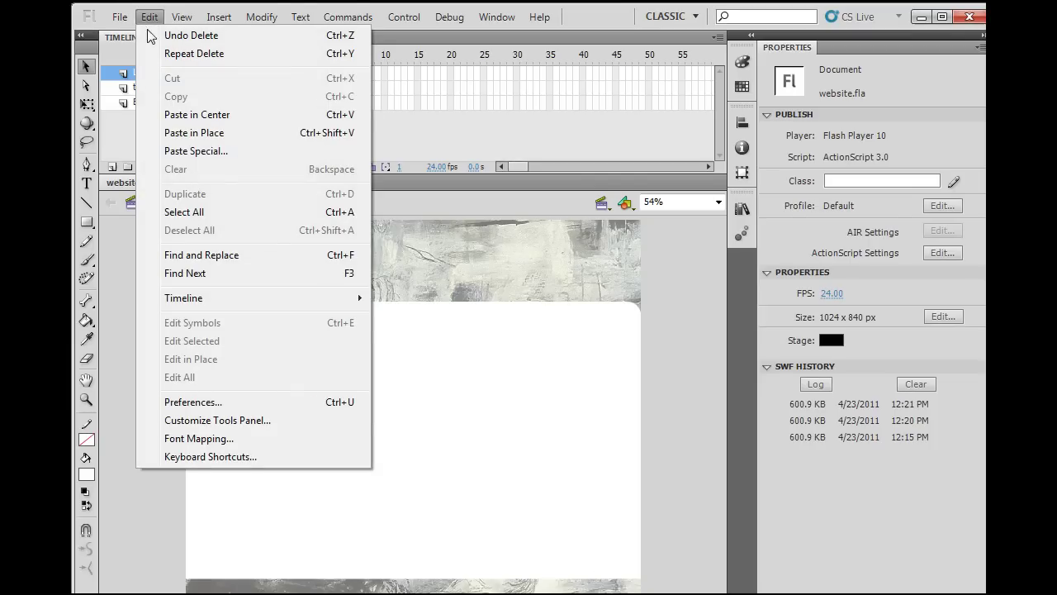
{"action": "left_click", "coordinate": [200, 135]}
{"action": "key", "text": "shift+Down"}
{"action": "key", "text": "shift+Down"}
{"action": "key", "text": "shift+Down"}
{"action": "key", "text": "shift+Down"}
{"action": "key", "text": "shift+Down"}
{"action": "key", "text": "shift+Down"}
{"action": "key", "text": "shift+Down"}
{"action": "key", "text": "shift+Down"}
{"action": "key", "text": "shift+Down"}
{"action": "key", "text": "shift+Down"}
{"action": "key", "text": "shift+Down"}
{"action": "key", "text": "shift+Down"}
{"action": "key", "text": "shift+Down"}
{"action": "key", "text": "shift+Down"}
{"action": "key", "text": "shift+Down"}
{"action": "key", "text": "shift+Down"}
{"action": "key", "text": "shift+Down"}
{"action": "key", "text": "shift+Down"}
{"action": "key", "text": "shift+Down"}
{"action": "key", "text": "shift+Down"}
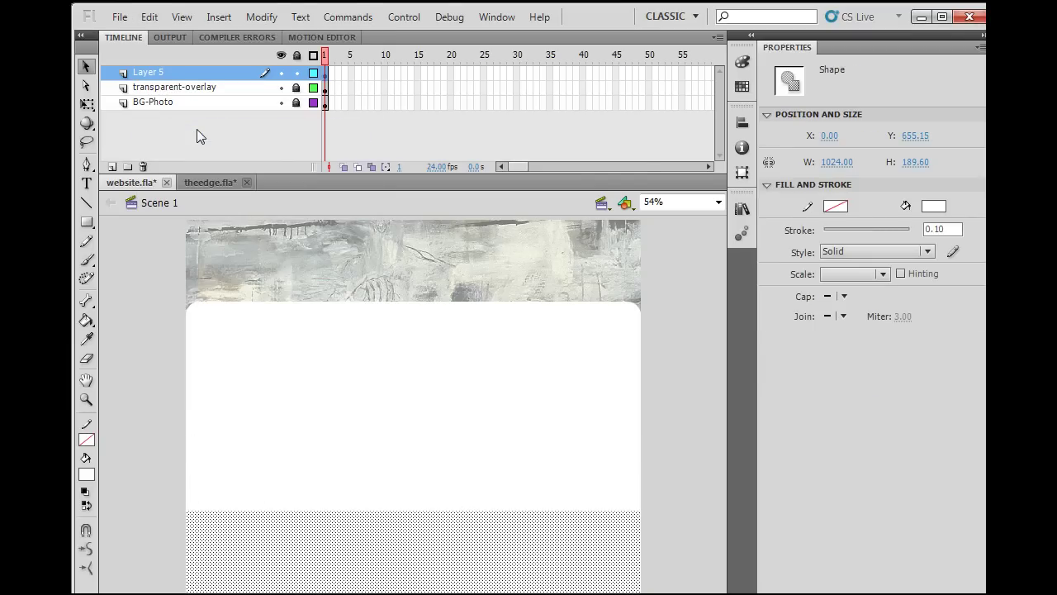
{"action": "key", "text": "shift+Down"}
{"action": "key", "text": "shift+Down"}
{"action": "key", "text": "shift+Down"}
{"action": "key", "text": "shift+Down"}
{"action": "left_click", "coordinate": [701, 347]}
Nudge the merged white panel so it starts at Y 143.30, measuring 1024 by 697.75.
{"action": "left_click", "coordinate": [554, 430]}
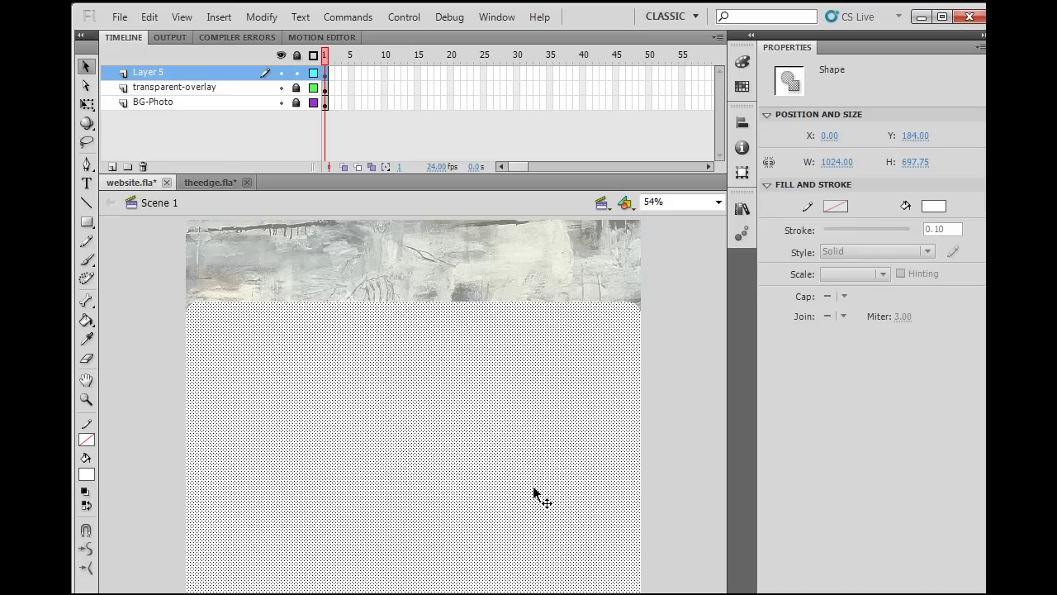
{"action": "key", "text": "ctrl+a"}
{"action": "key", "text": "Up"}
{"action": "key", "text": "Up"}
{"action": "key", "text": "Up"}
{"action": "key", "text": "Up"}
{"action": "key", "text": "Up"}
{"action": "key", "text": "Up"}
{"action": "key", "text": "Up"}
{"action": "key", "text": "Up"}
{"action": "key", "text": "Up"}
{"action": "key", "text": "Up"}
{"action": "key", "text": "Up"}
{"action": "key", "text": "Up"}
{"action": "key", "text": "Up"}
{"action": "key", "text": "Up"}
{"action": "key", "text": "Up"}
{"action": "key", "text": "Up"}
{"action": "key", "text": "Up"}
{"action": "key", "text": "Up"}
{"action": "key", "text": "Up"}
{"action": "key", "text": "Up"}
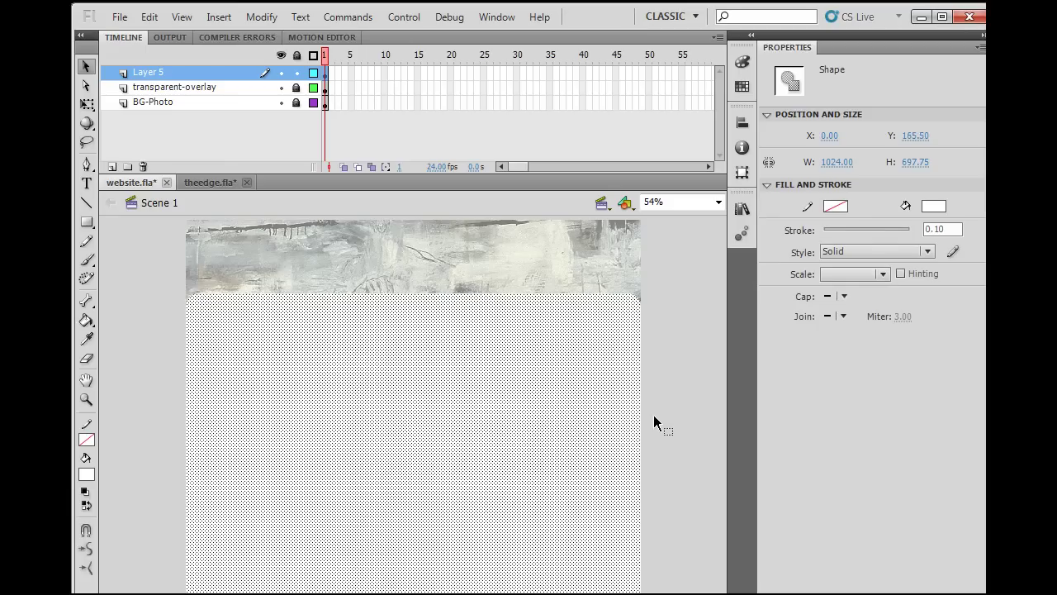
{"action": "key", "text": "Down"}
{"action": "key", "text": "Down"}
{"action": "key", "text": "Down"}
{"action": "key", "text": "Down"}
{"action": "key", "text": "Down"}
{"action": "key", "text": "Down"}
{"action": "key", "text": "Down"}
{"action": "key", "text": "Down"}
{"action": "key", "text": "Down"}
{"action": "key", "text": "Down"}
{"action": "key", "text": "Down"}
{"action": "key", "text": "Down"}
{"action": "key", "text": "Down"}
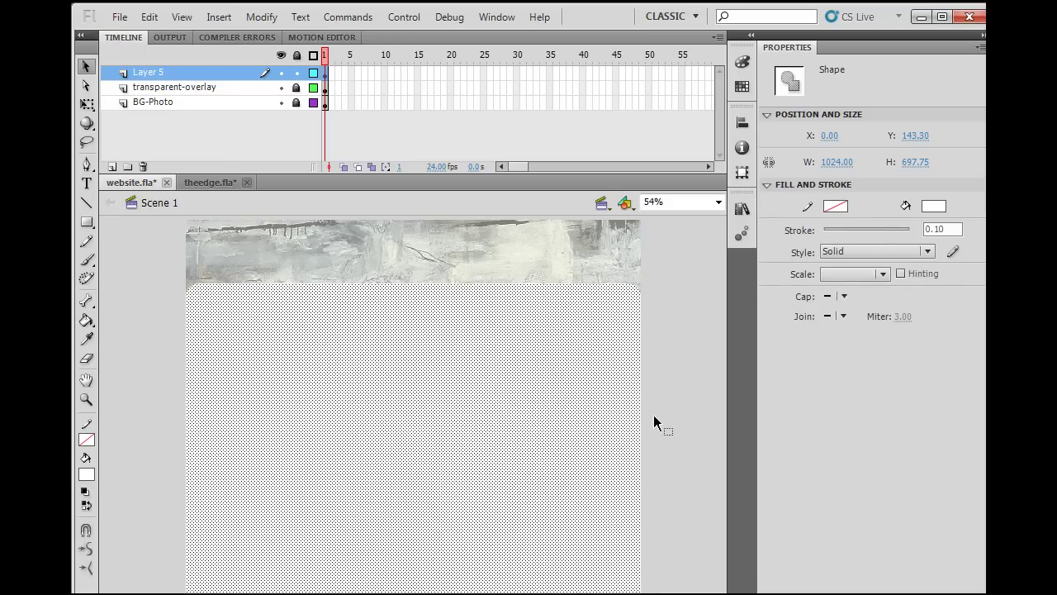
{"action": "left_click", "coordinate": [683, 416]}
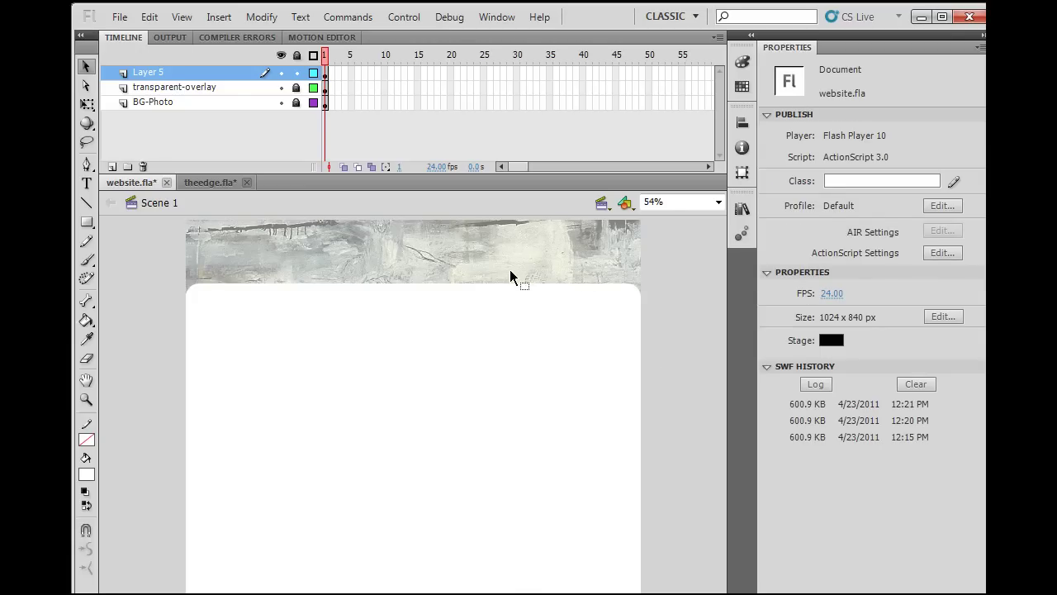
{"action": "left_click", "coordinate": [500, 331]}
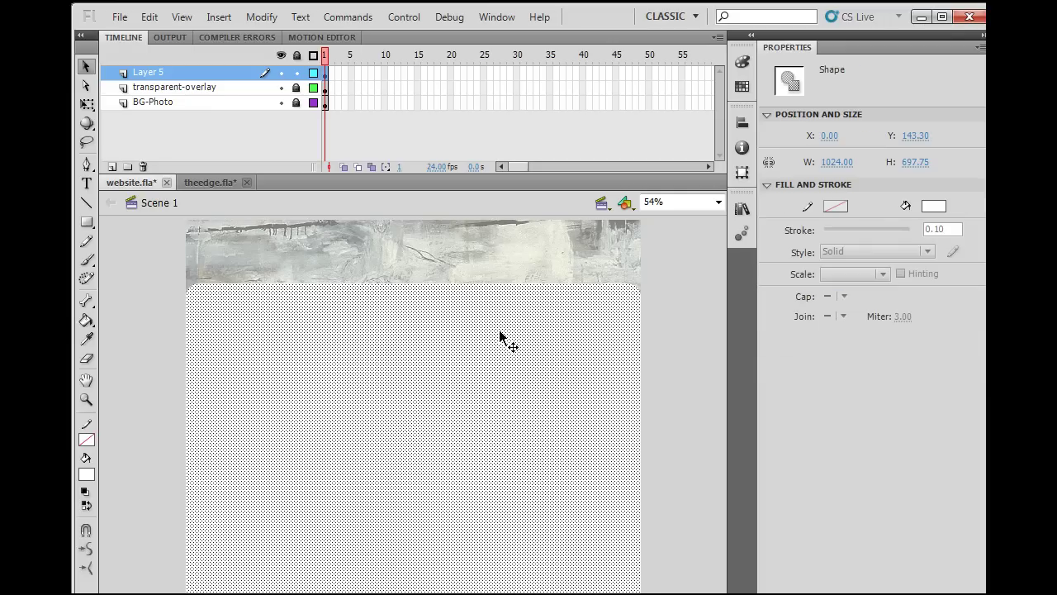
{"action": "left_click", "coordinate": [695, 360]}
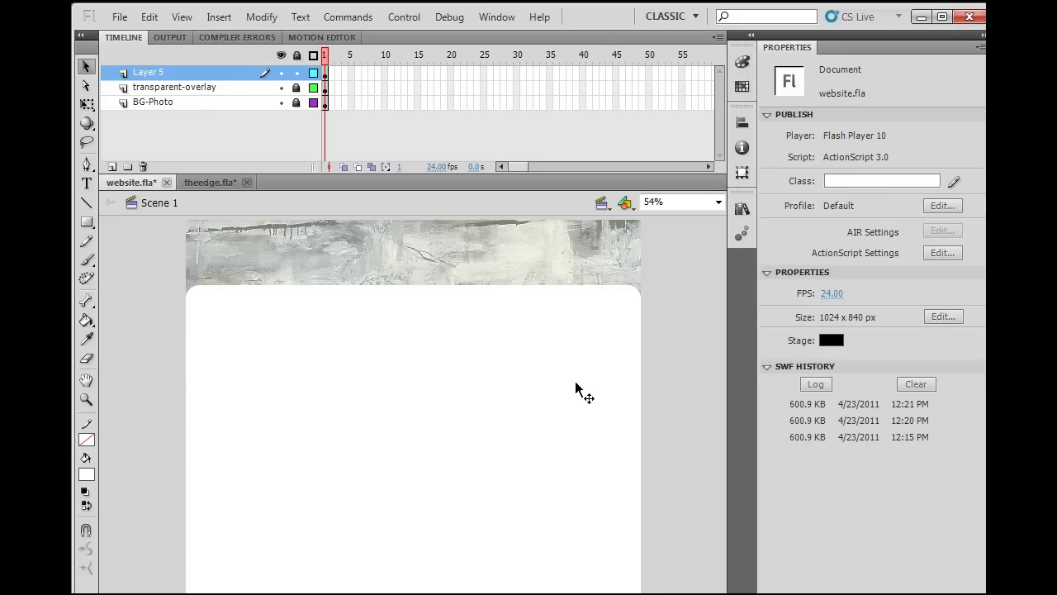
Lower the white panel's fill alpha from 100% toward 85% so the photo shows through.
{"action": "left_click", "coordinate": [469, 378]}
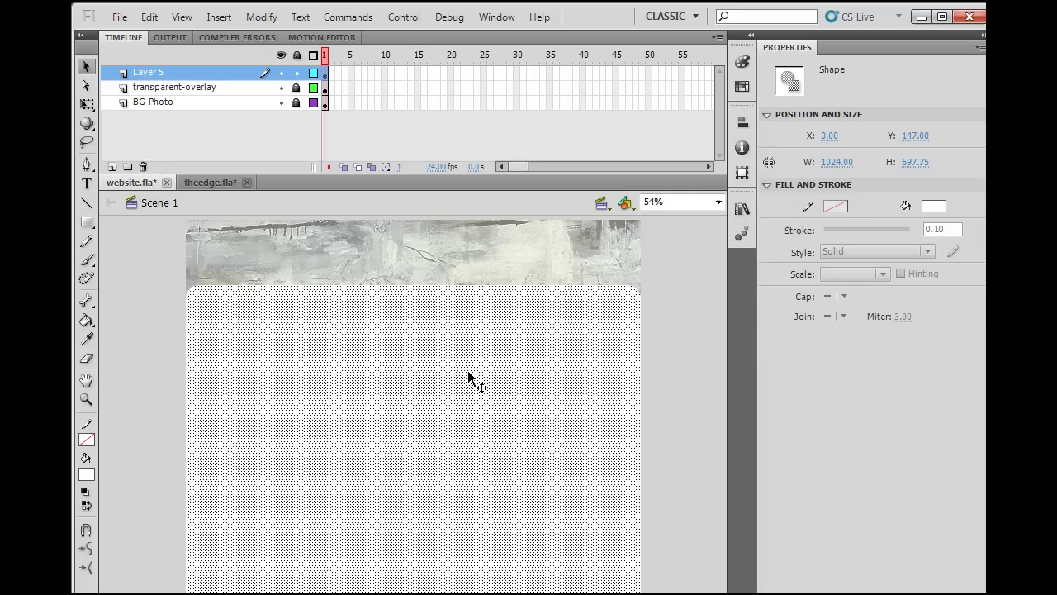
{"action": "left_click", "coordinate": [87, 474]}
{"action": "left_click_drag", "start_coordinate": [296, 295], "coordinate": [264, 291]}
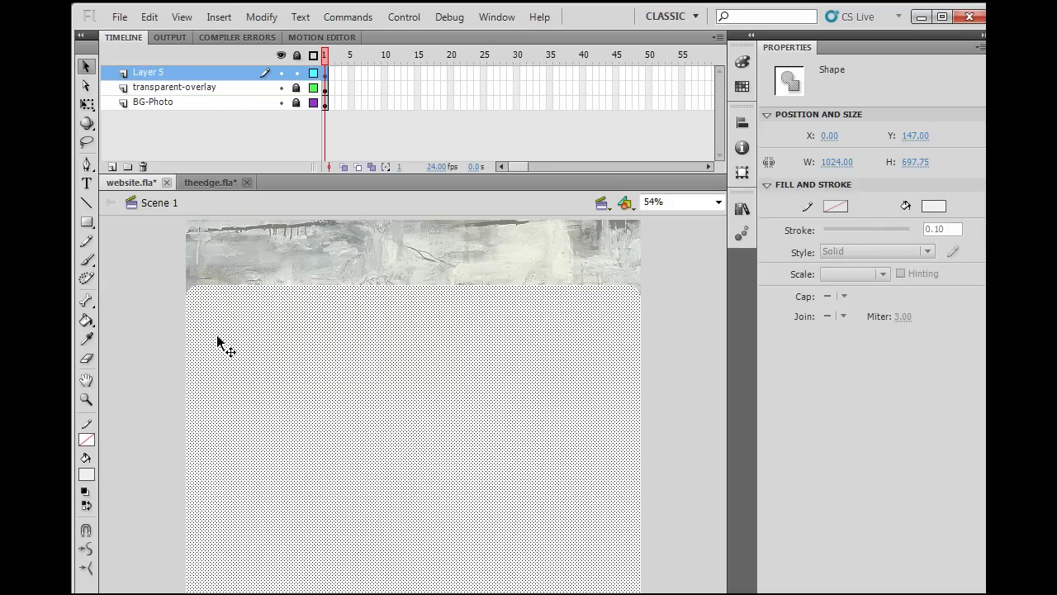
{"action": "left_click", "coordinate": [157, 398]}
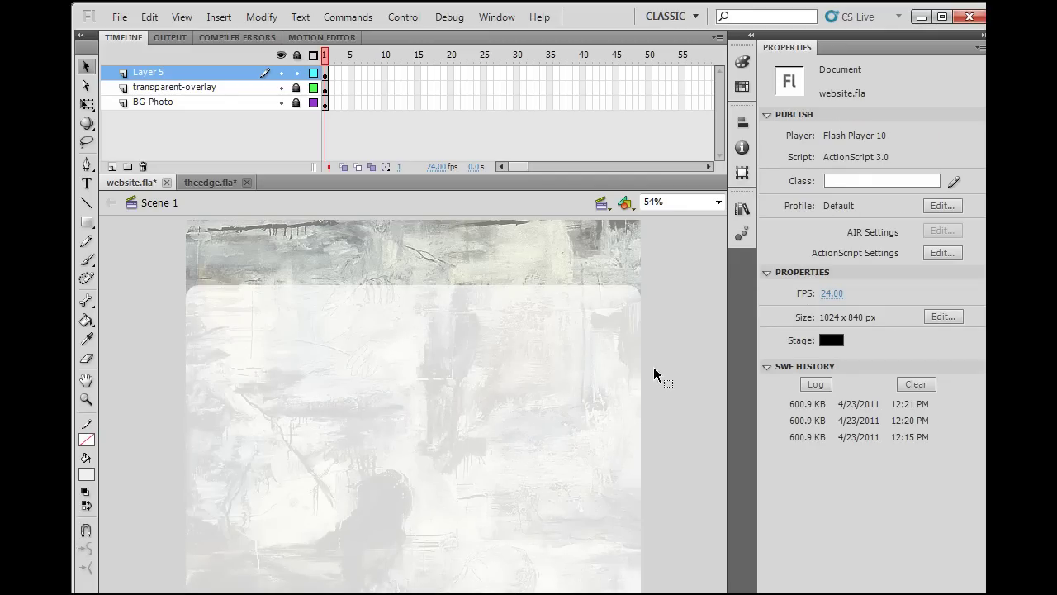
{"action": "left_click", "coordinate": [580, 391]}
{"action": "left_click", "coordinate": [690, 396]}
{"action": "left_click", "coordinate": [582, 465]}
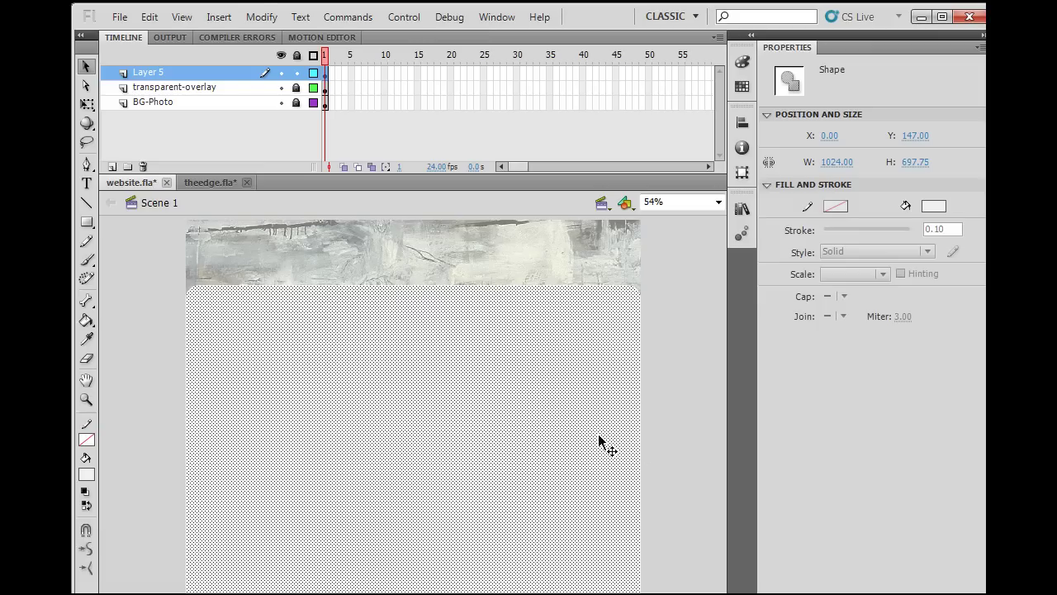
Convert the translucent panel to a Movie Clip symbol named 'bg-whitespace' via Modify > Convert to Symbol.
{"action": "left_click", "coordinate": [263, 18]}
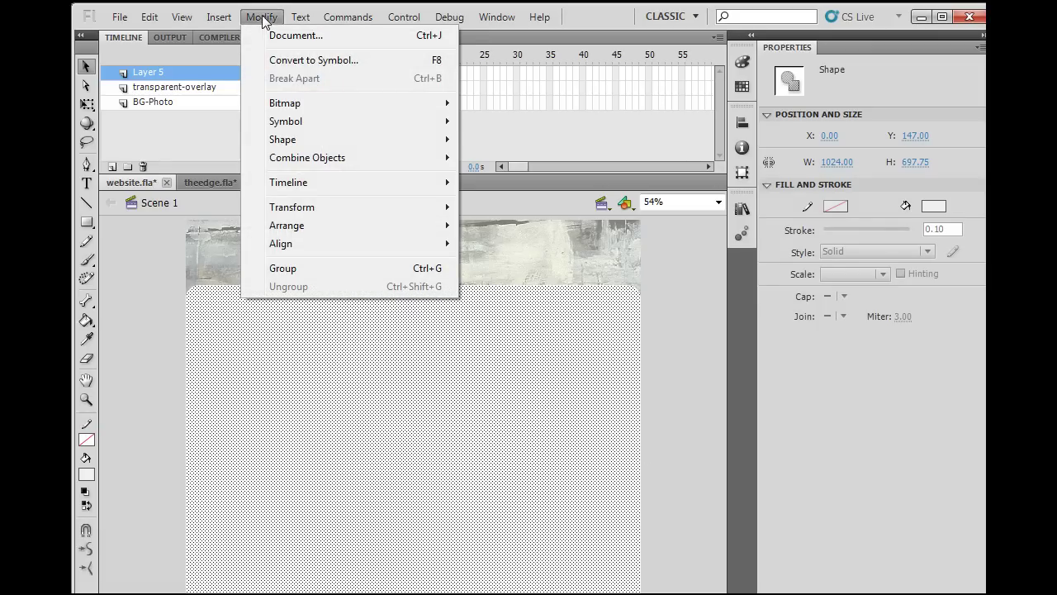
{"action": "left_click", "coordinate": [286, 61]}
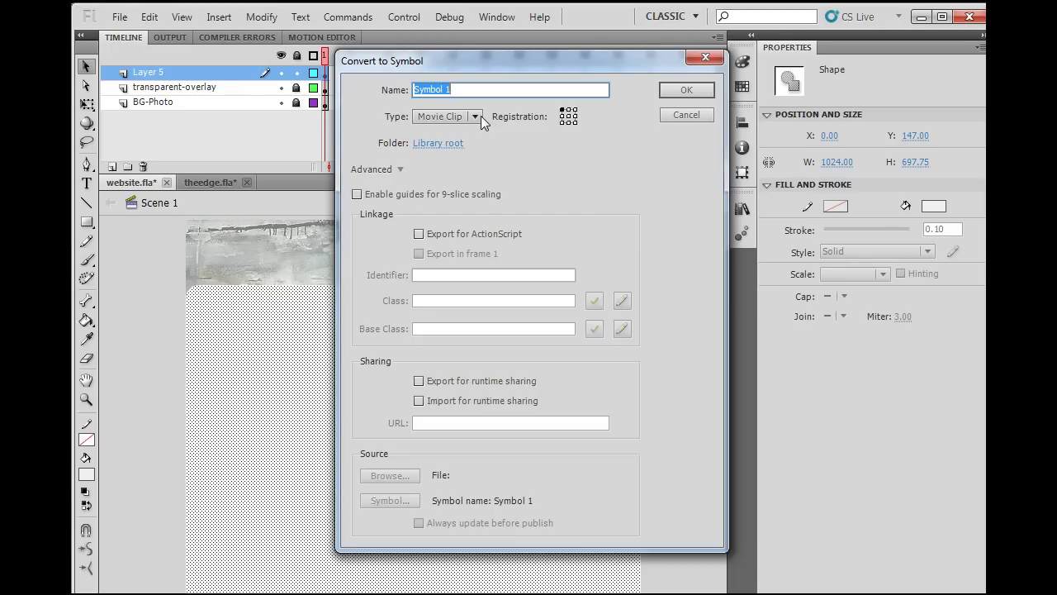
{"action": "left_click", "coordinate": [562, 111]}
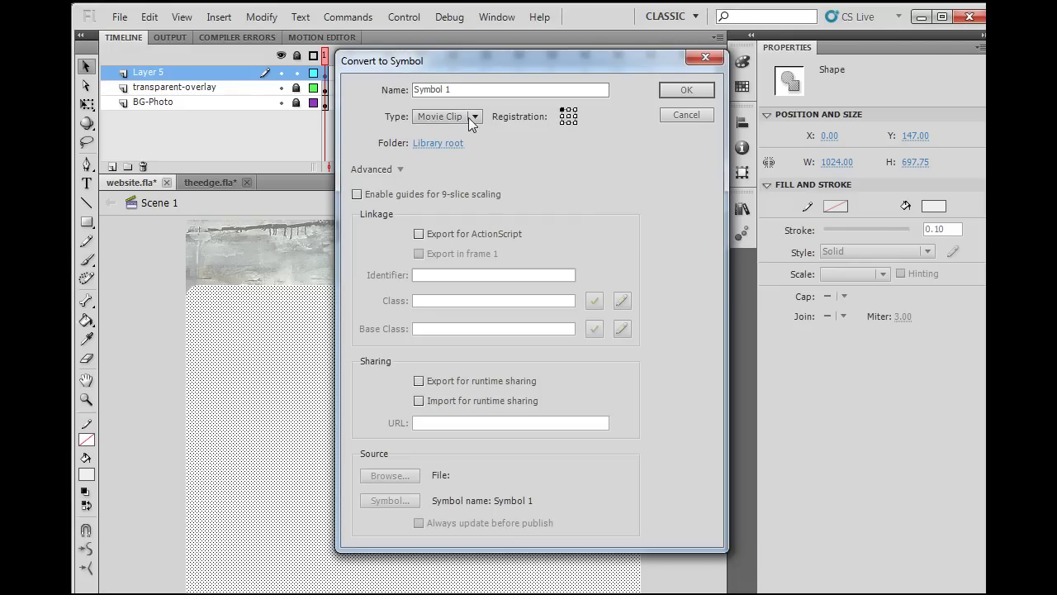
{"action": "left_click_drag", "start_coordinate": [452, 89], "coordinate": [410, 92]}
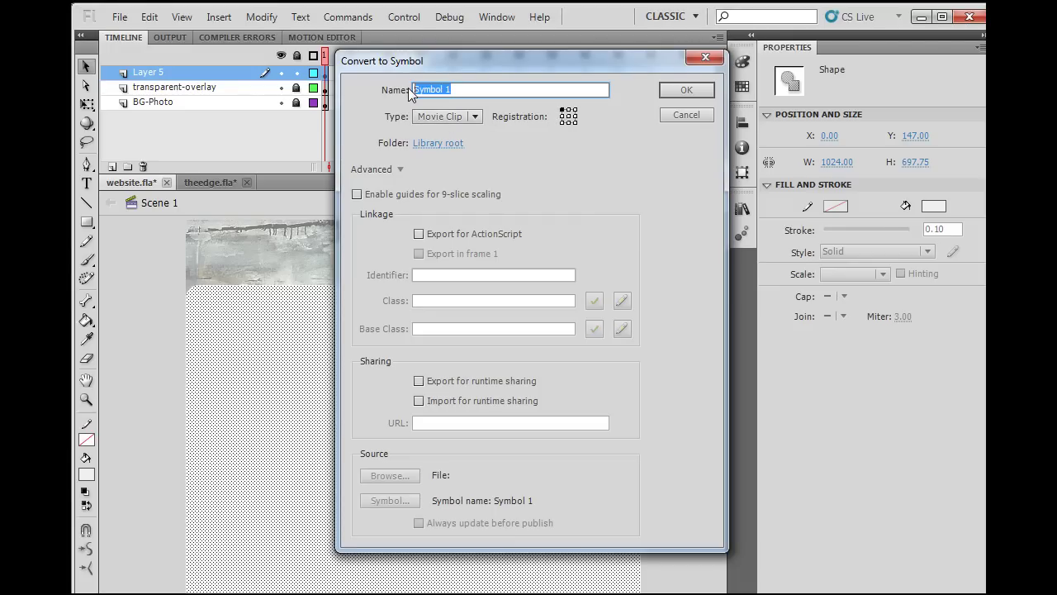
{"action": "type", "text": "bg"}
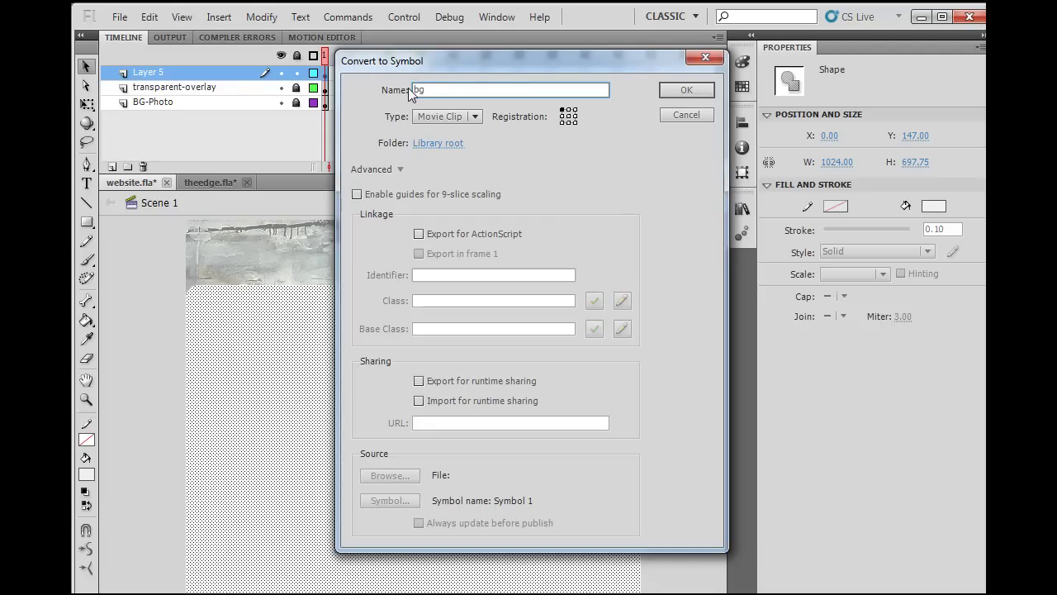
{"action": "type", "text": "white"}
{"action": "key", "text": "shift+Left"}
{"action": "key", "text": "shift+Left"}
{"action": "key", "text": "shift+Left"}
{"action": "key", "text": "shift+Left"}
{"action": "key", "text": "shift+Left"}
{"action": "type", "text": "-whitespa"}
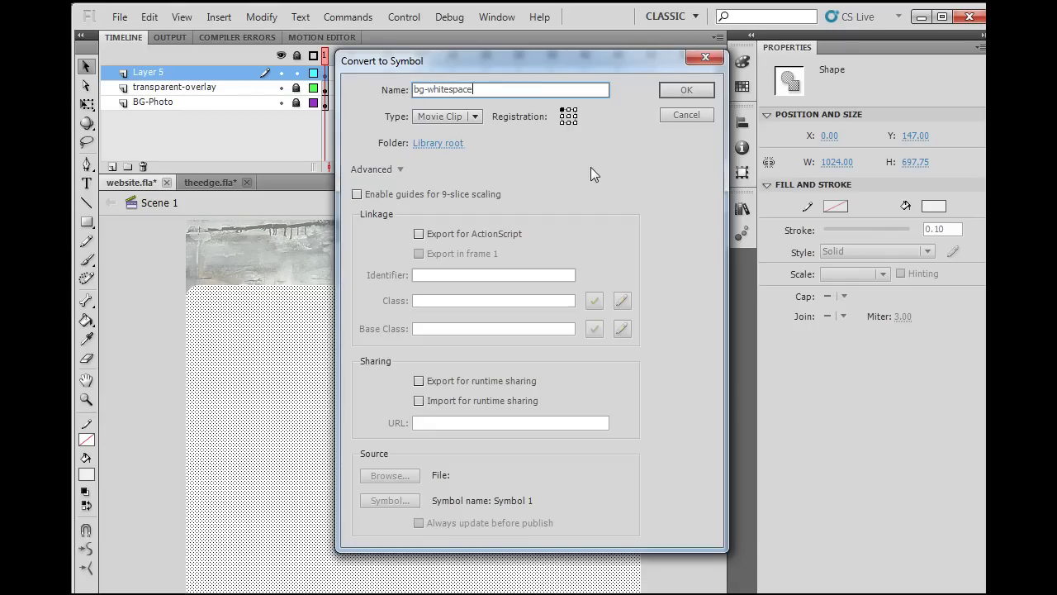
{"action": "left_click", "coordinate": [678, 92]}
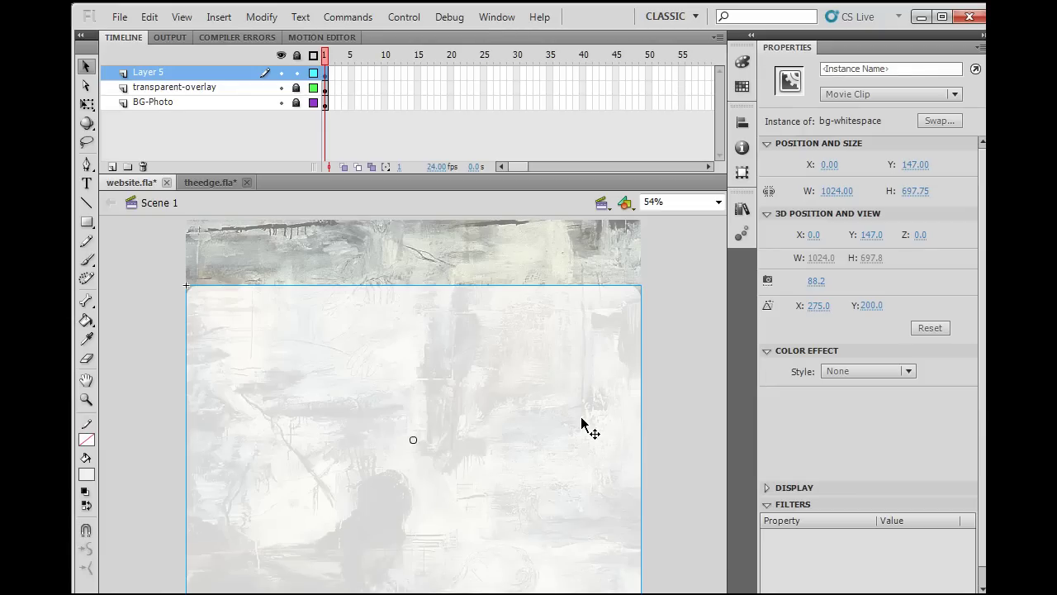
{"action": "left_click", "coordinate": [692, 414]}
{"action": "left_click", "coordinate": [584, 425]}
{"action": "left_click", "coordinate": [261, 16]}
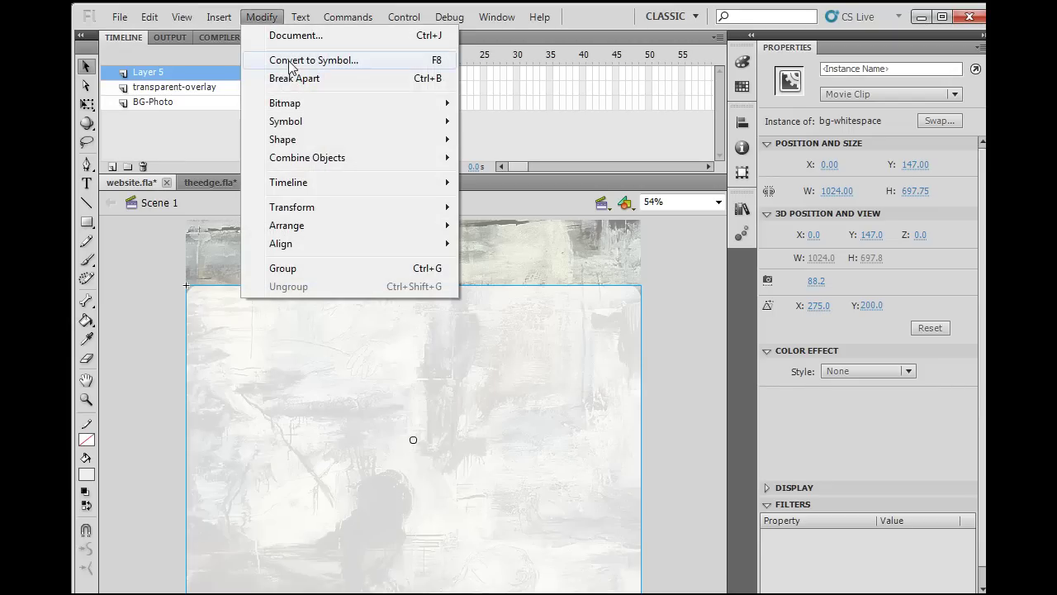
{"action": "left_click", "coordinate": [144, 324]}
{"action": "left_click", "coordinate": [267, 378]}
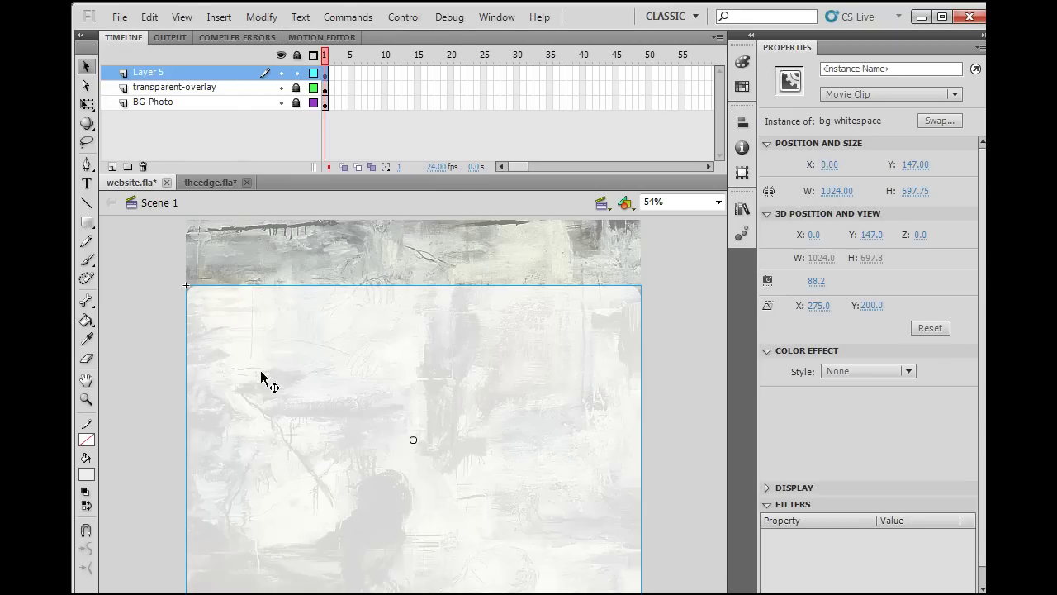
{"action": "left_click", "coordinate": [261, 17]}
{"action": "left_click", "coordinate": [286, 60]}
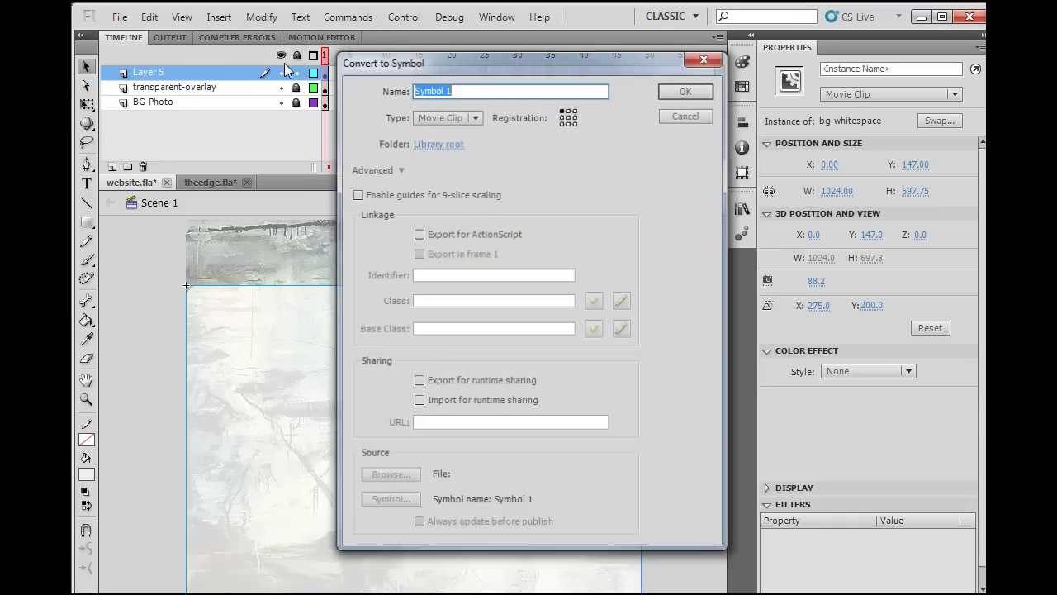
{"action": "left_click", "coordinate": [474, 118]}
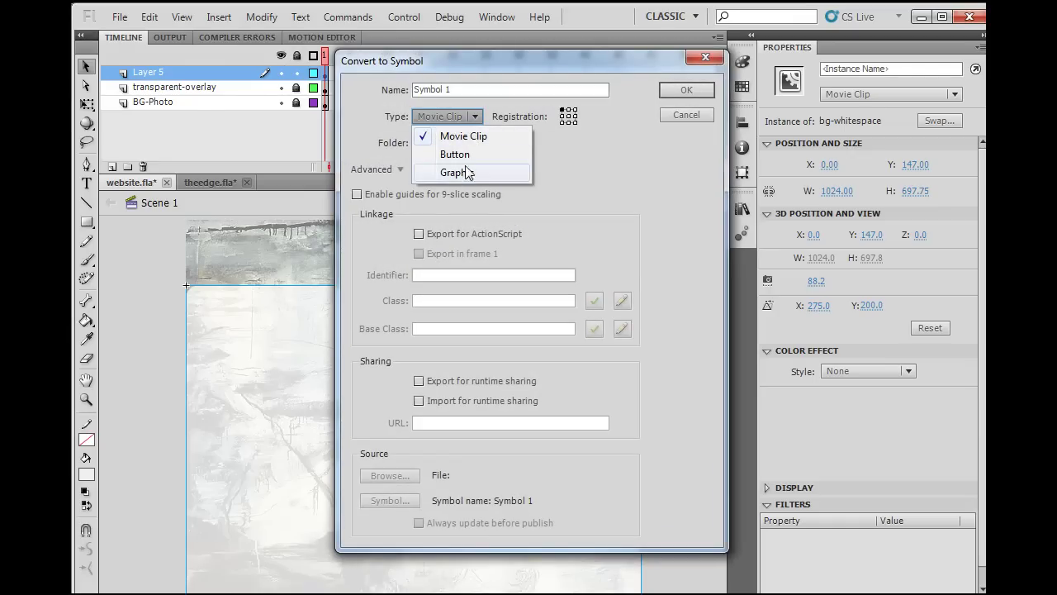
{"action": "left_click", "coordinate": [147, 286]}
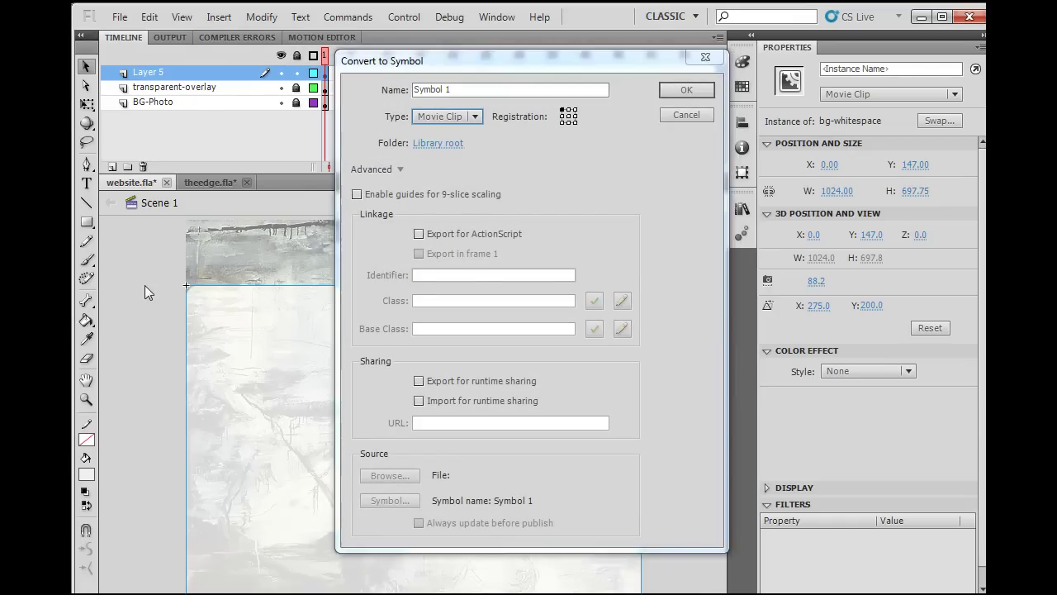
{"action": "left_click", "coordinate": [682, 114]}
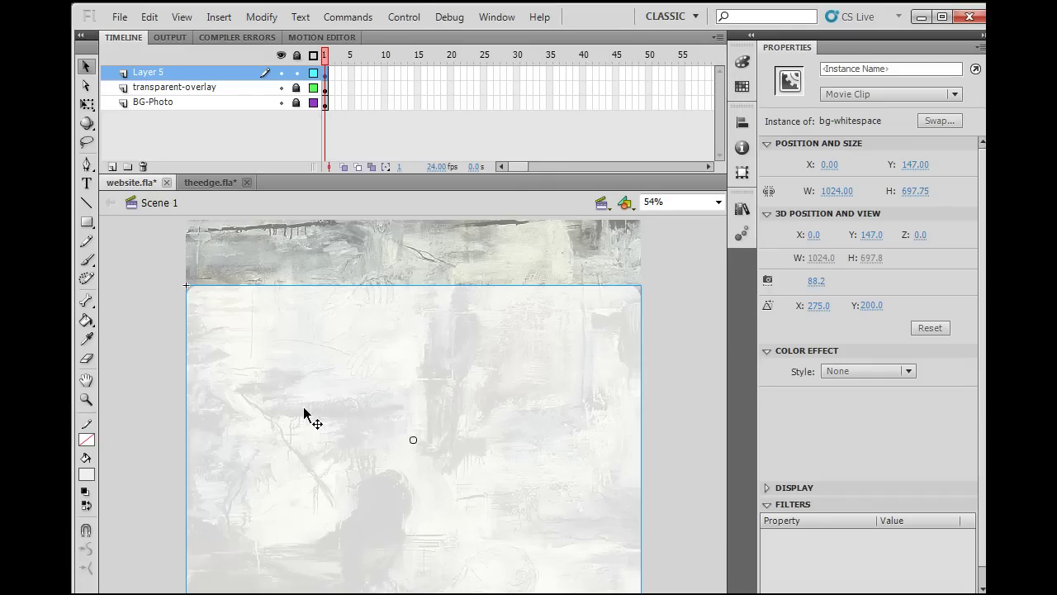
{"action": "left_click", "coordinate": [129, 408]}
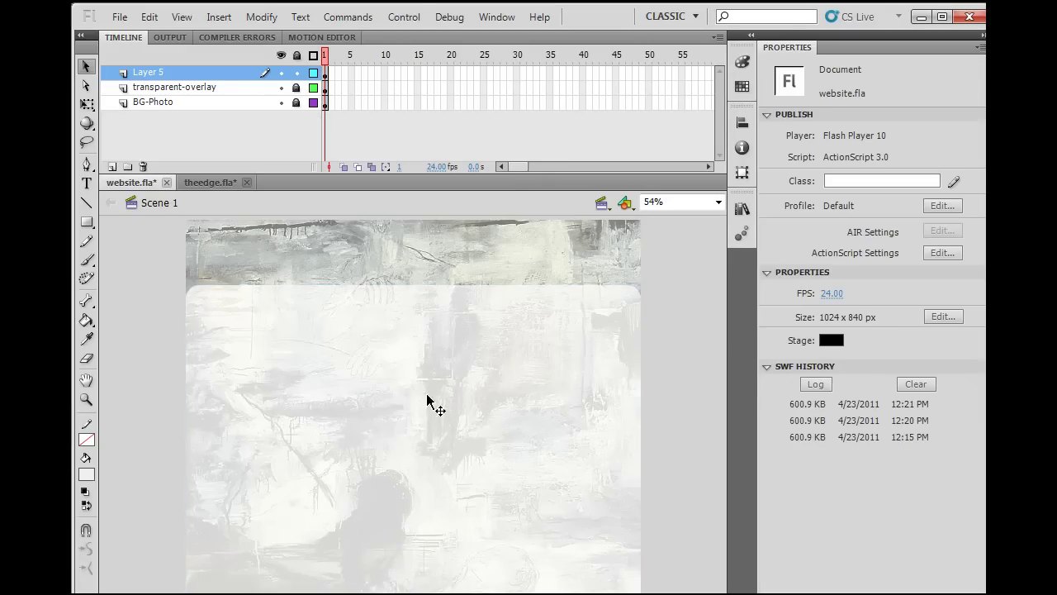
{"action": "left_click", "coordinate": [195, 180]}
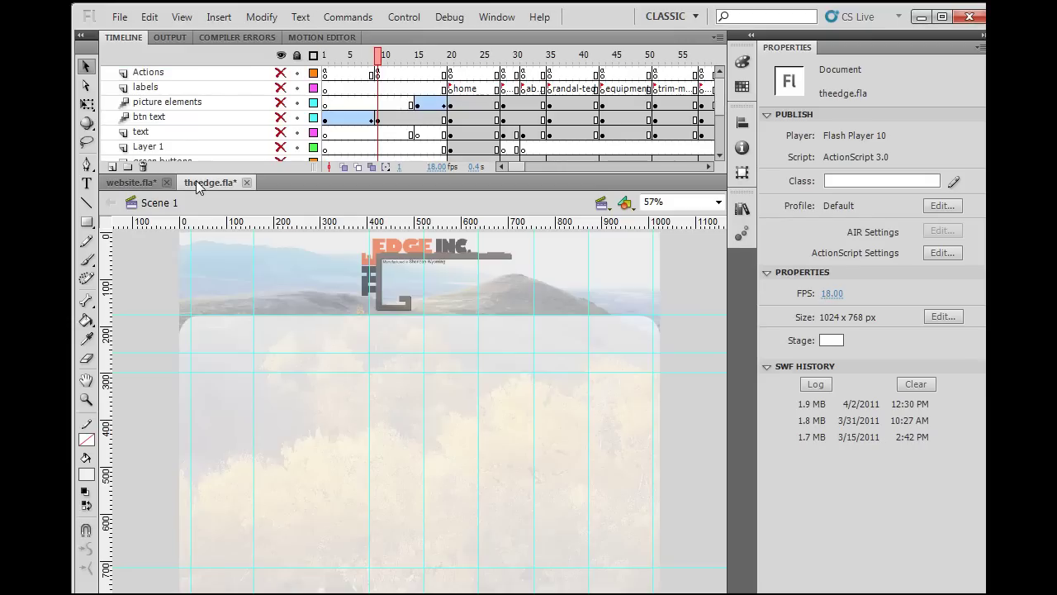
{"action": "mouse_move", "coordinate": [386, 55]}
{"action": "left_mouse_down"}
{"action": "mouse_move", "coordinate": [329, 54]}
{"action": "mouse_move", "coordinate": [404, 54]}
{"action": "left_mouse_up"}
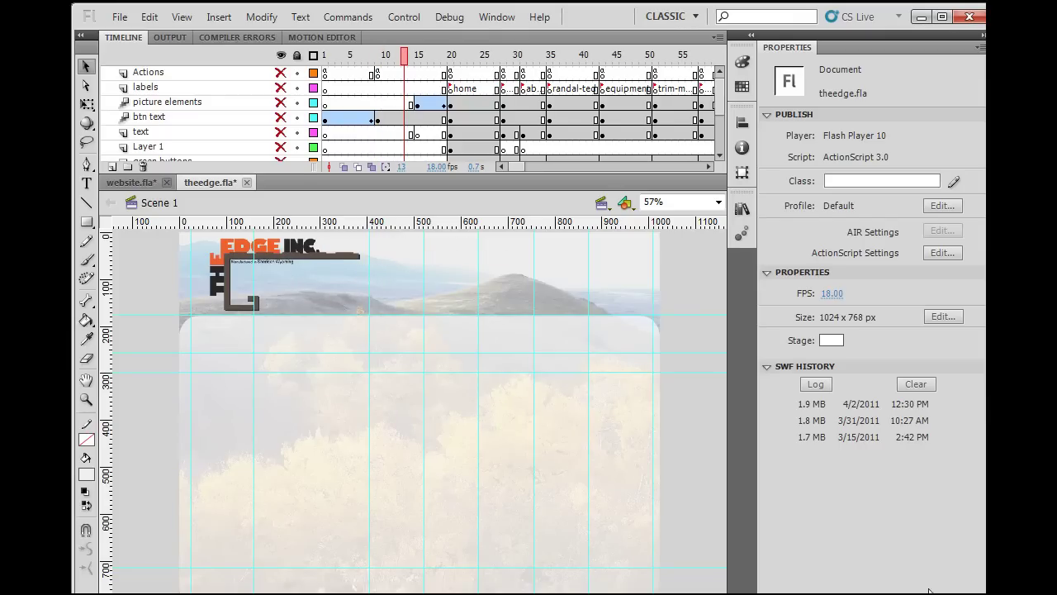
{"action": "key", "text": "ctrl+Tab"}
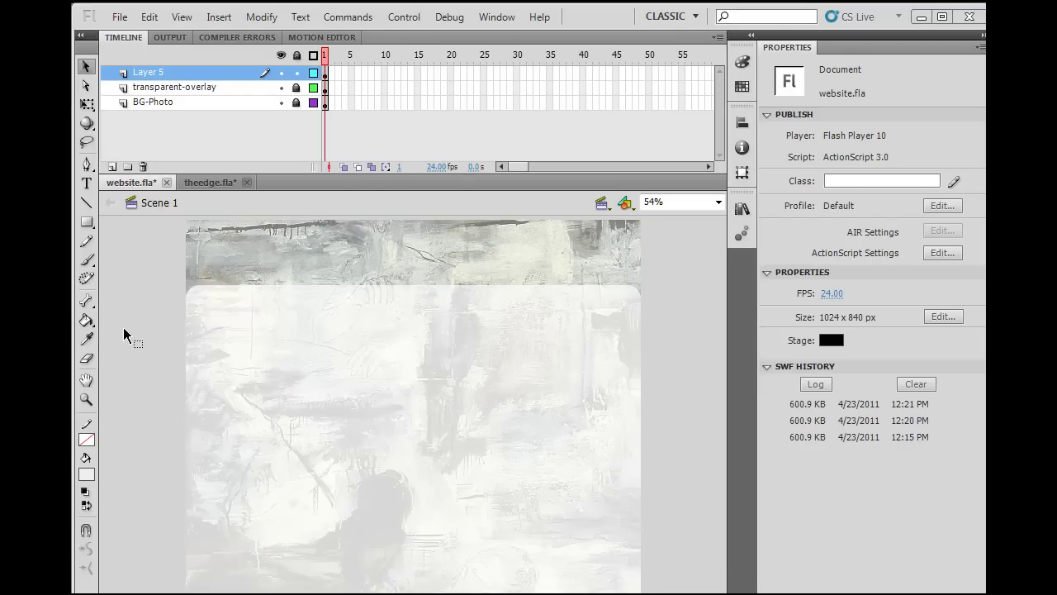
Rename Layer 5 to 'transparent white' and select the bg-whitespace clip.
{"action": "double_click", "coordinate": [164, 73]}
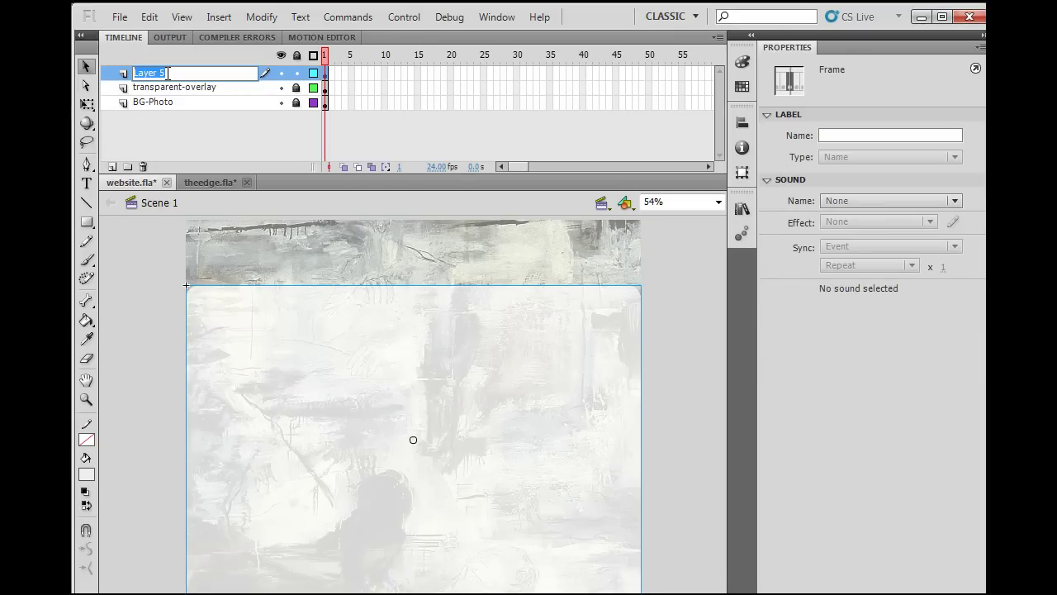
{"action": "type", "text": "transparent white"}
{"action": "left_click", "coordinate": [186, 123]}
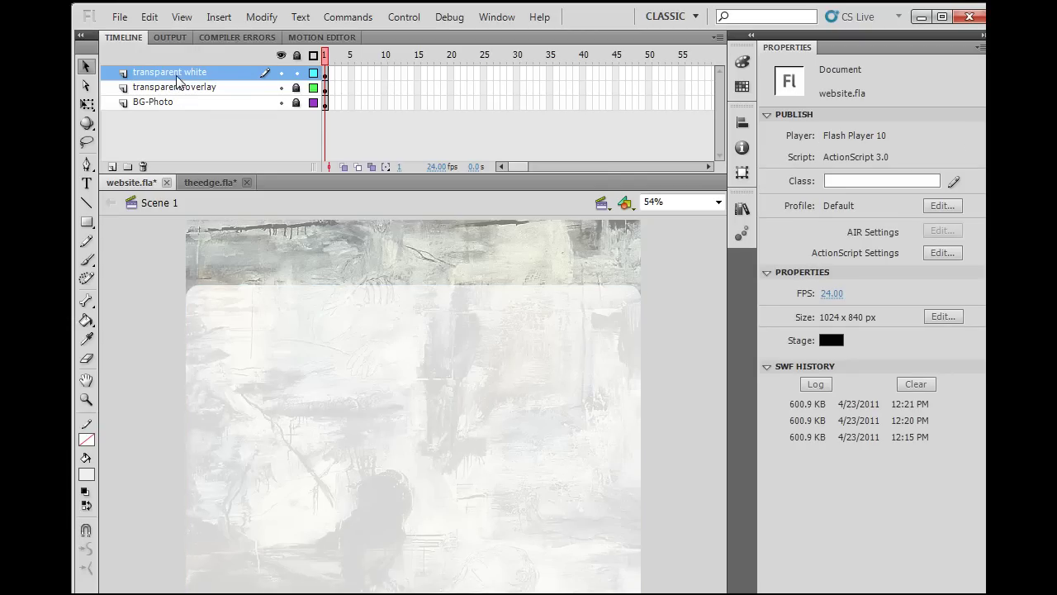
{"action": "left_click", "coordinate": [343, 416]}
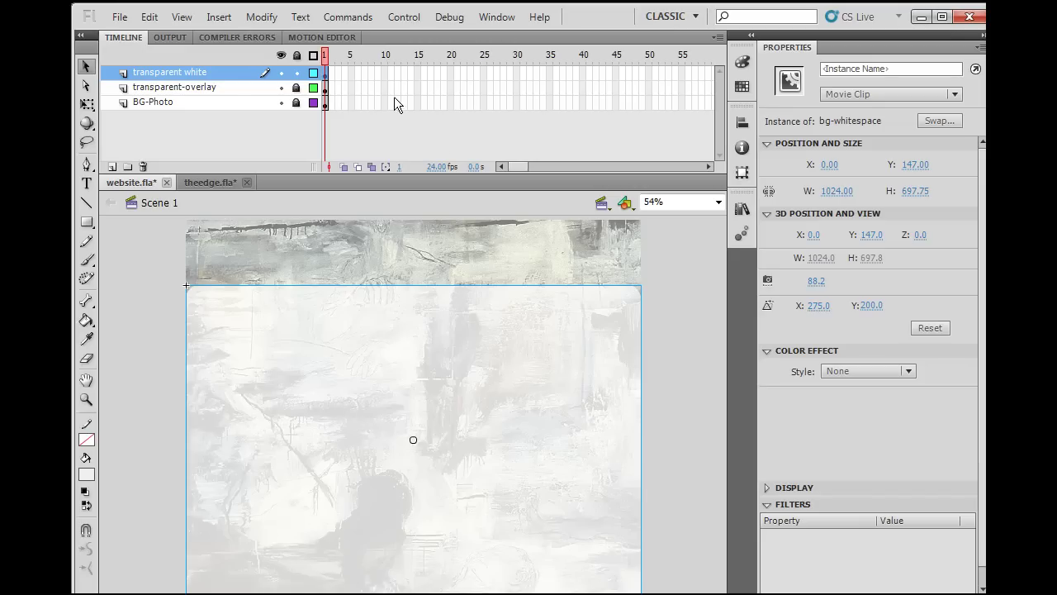
{"action": "left_click", "coordinate": [408, 121]}
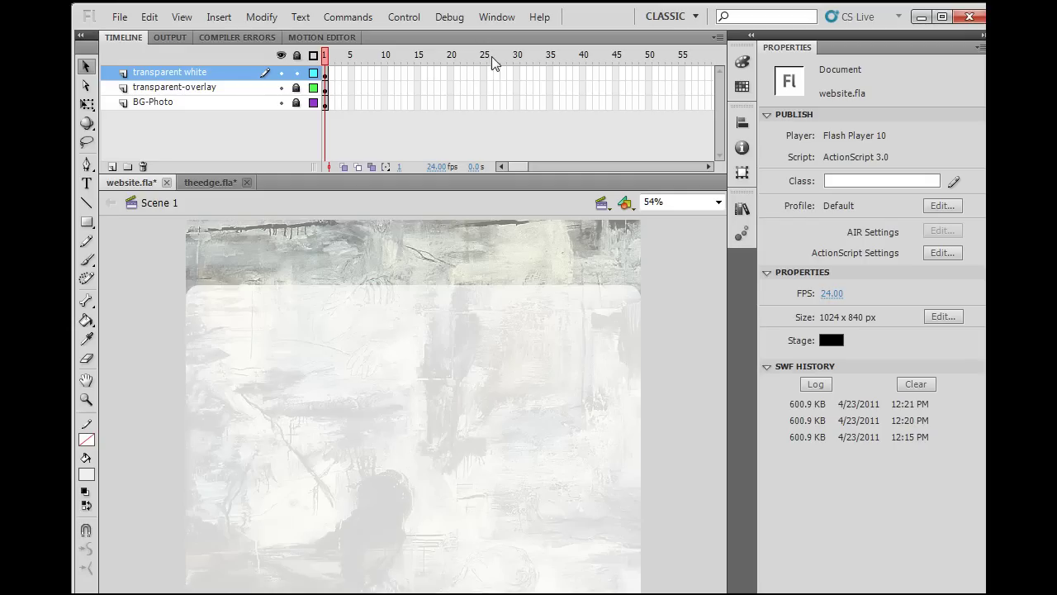
{"action": "left_click", "coordinate": [483, 106]}
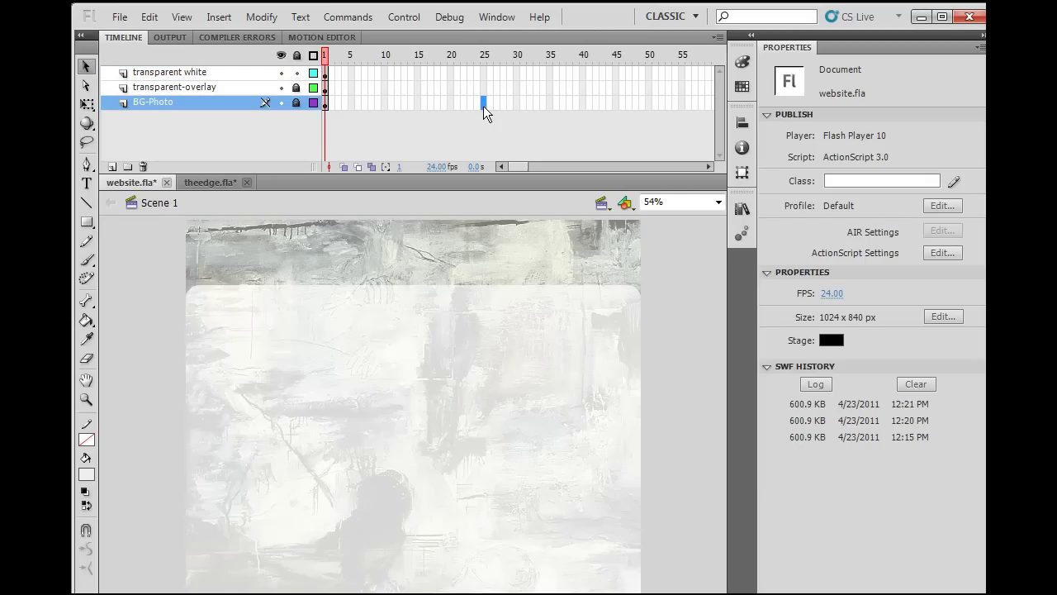
{"action": "key", "text": "F5"}
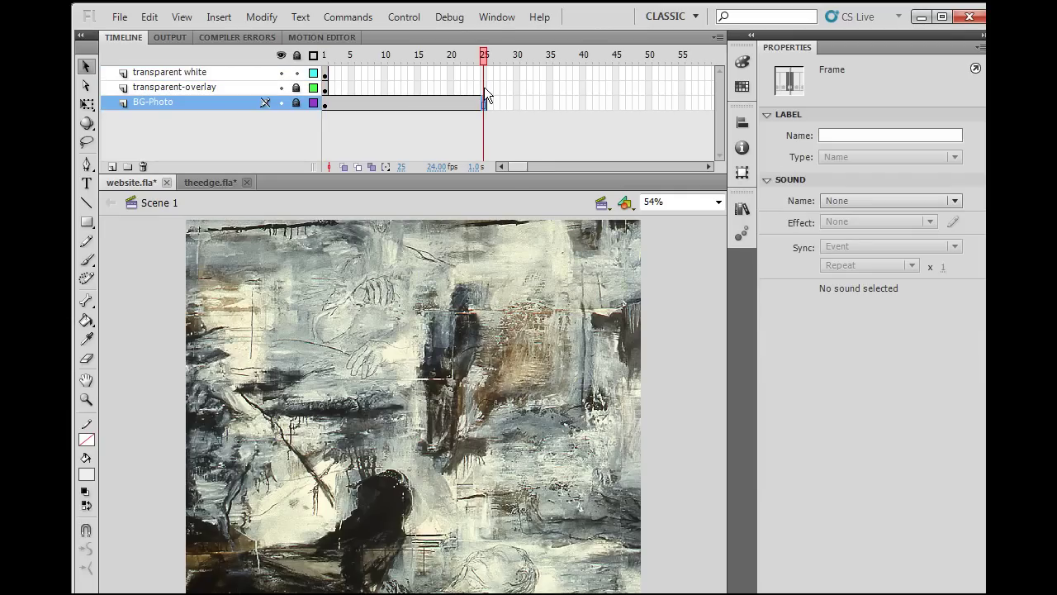
{"action": "left_click", "coordinate": [484, 87]}
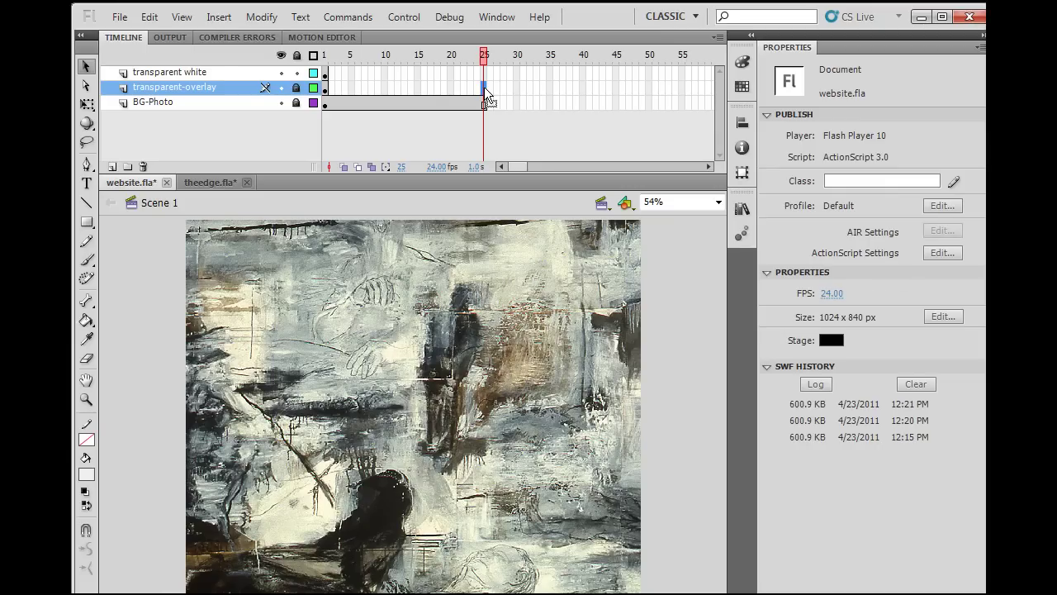
{"action": "key", "text": "F5"}
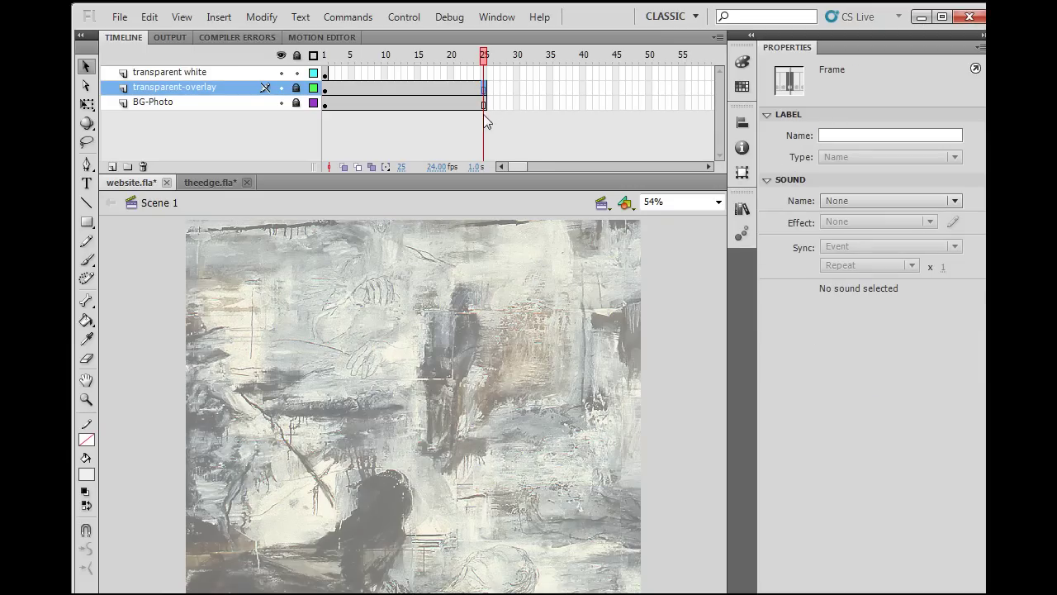
{"action": "left_click", "coordinate": [483, 72]}
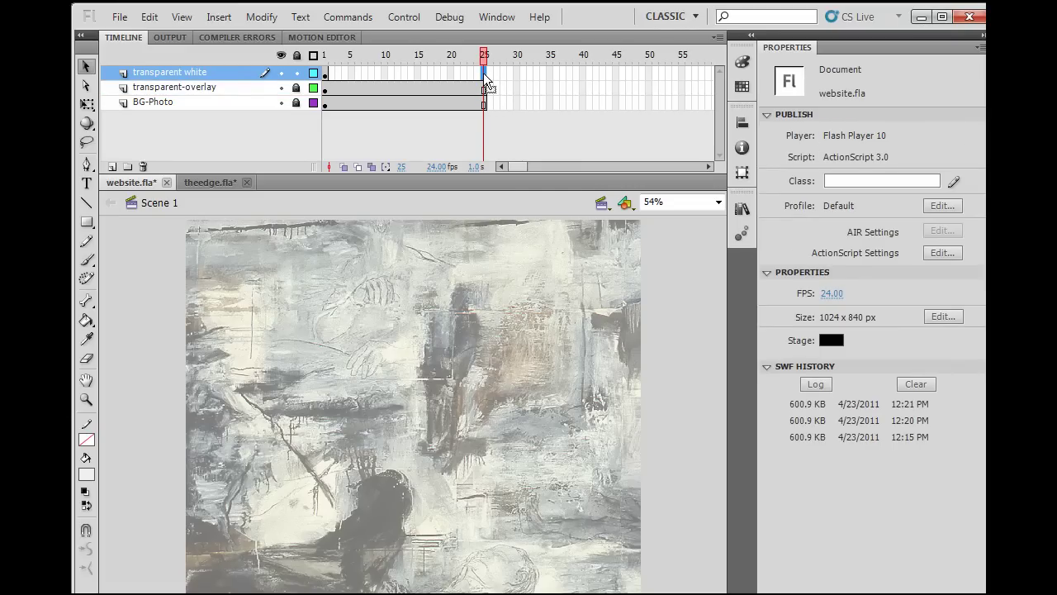
{"action": "right_click", "coordinate": [484, 73]}
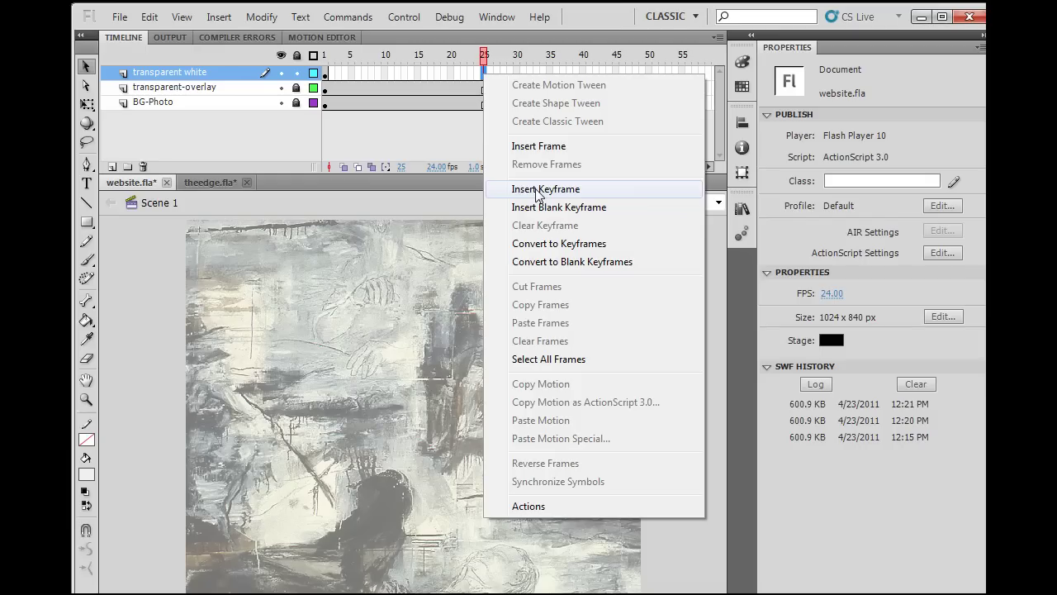
Return to frame 1 and select the white bg-whitespace panel on stage.
{"action": "left_click", "coordinate": [438, 53]}
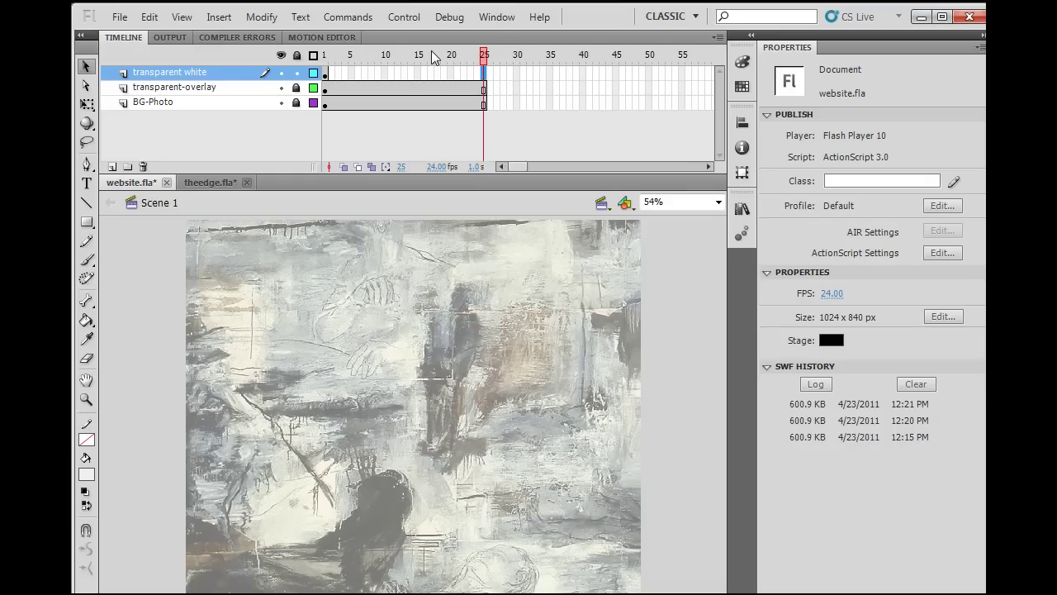
{"action": "left_click", "coordinate": [430, 55]}
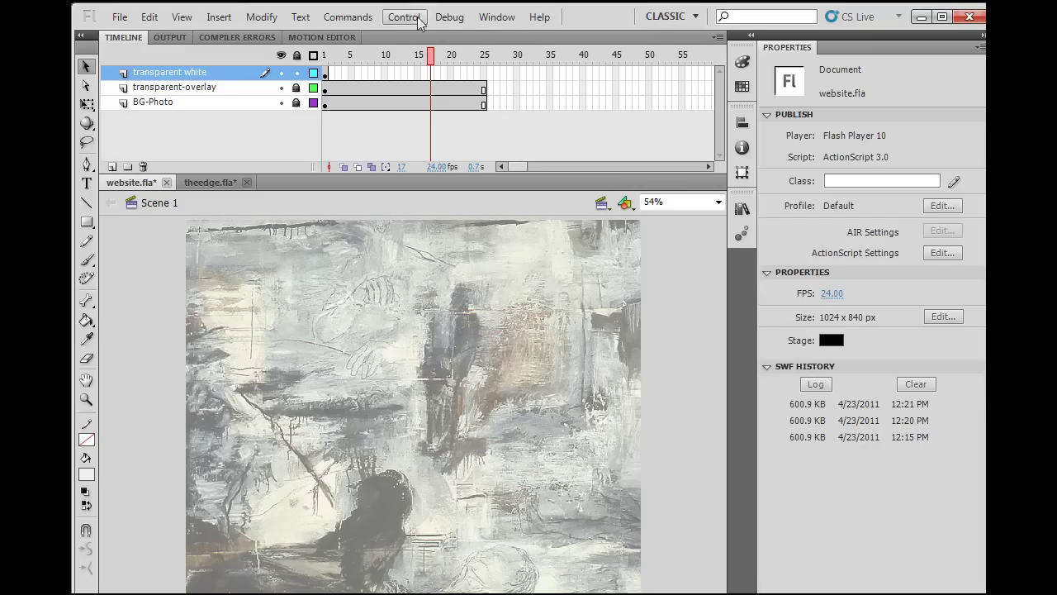
{"action": "left_click_drag", "start_coordinate": [430, 54], "coordinate": [325, 54]}
{"action": "left_click", "coordinate": [399, 380]}
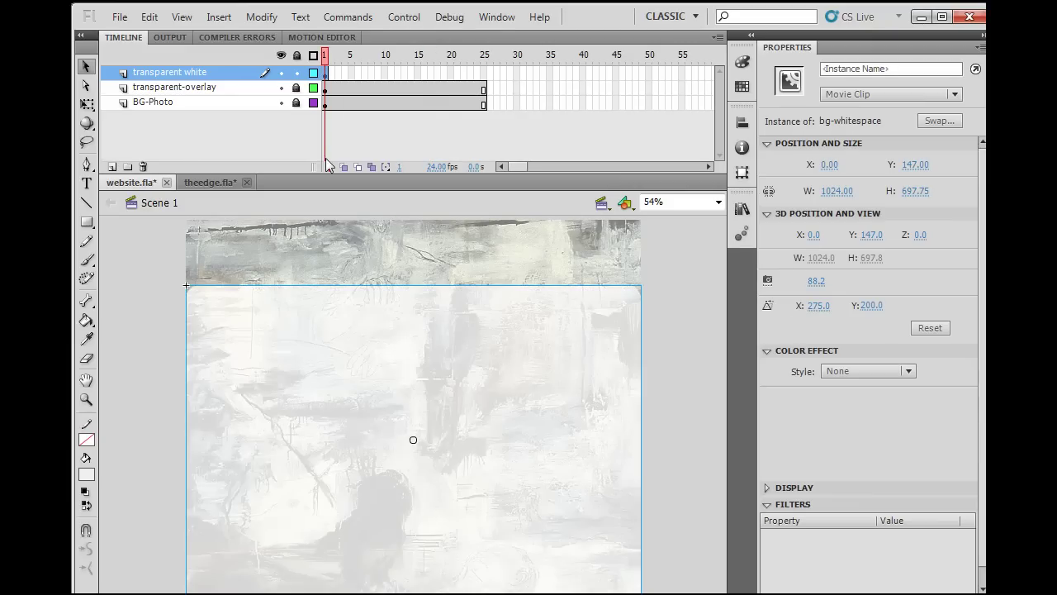
Apply a motion tween to the panel and extend its span to frame 25.
{"action": "left_click", "coordinate": [265, 20]}
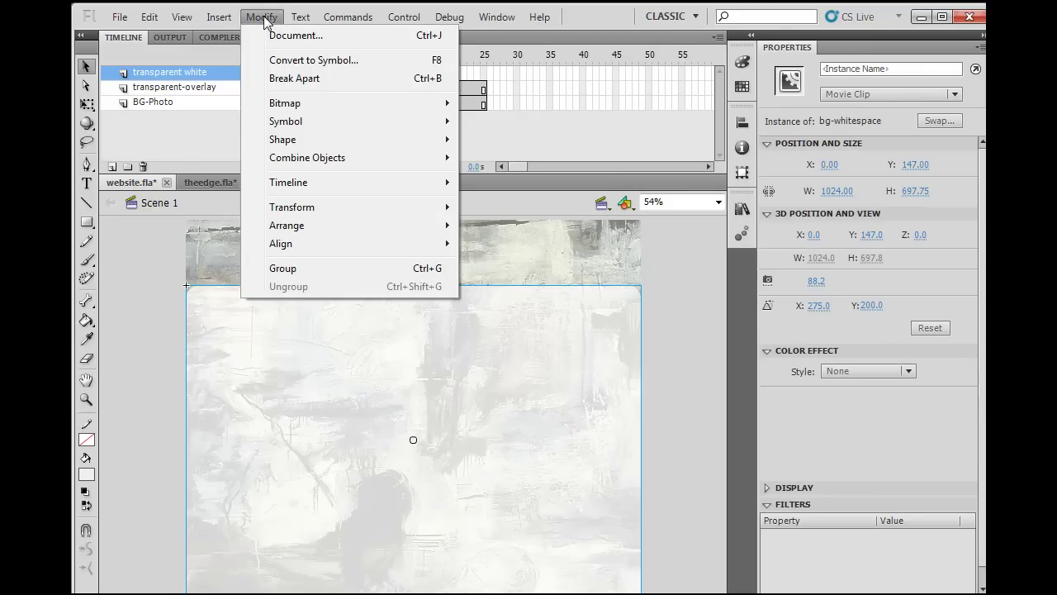
{"action": "mouse_move", "coordinate": [220, 14]}
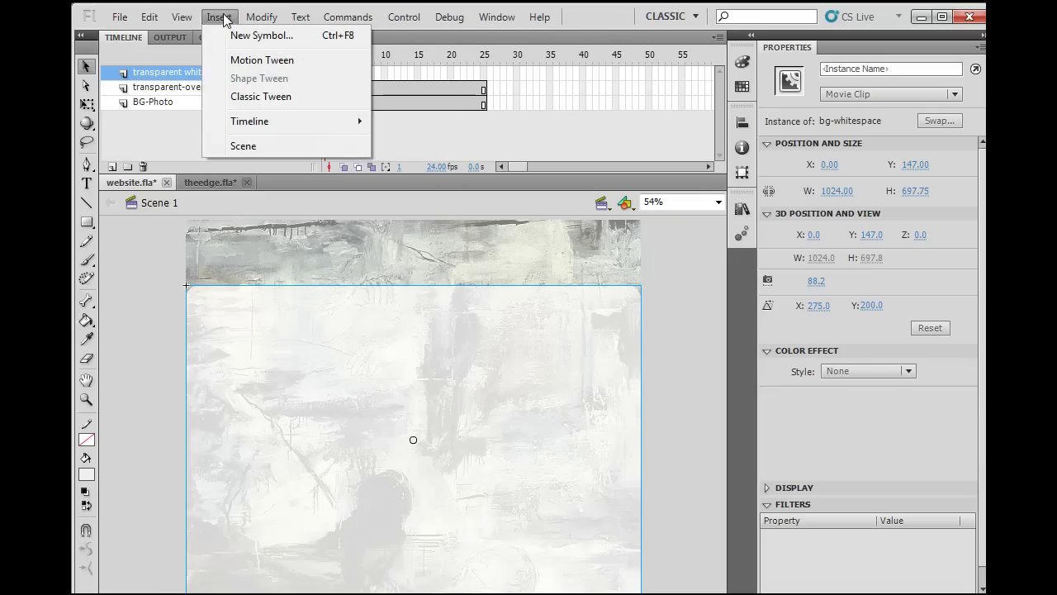
{"action": "left_click", "coordinate": [244, 63]}
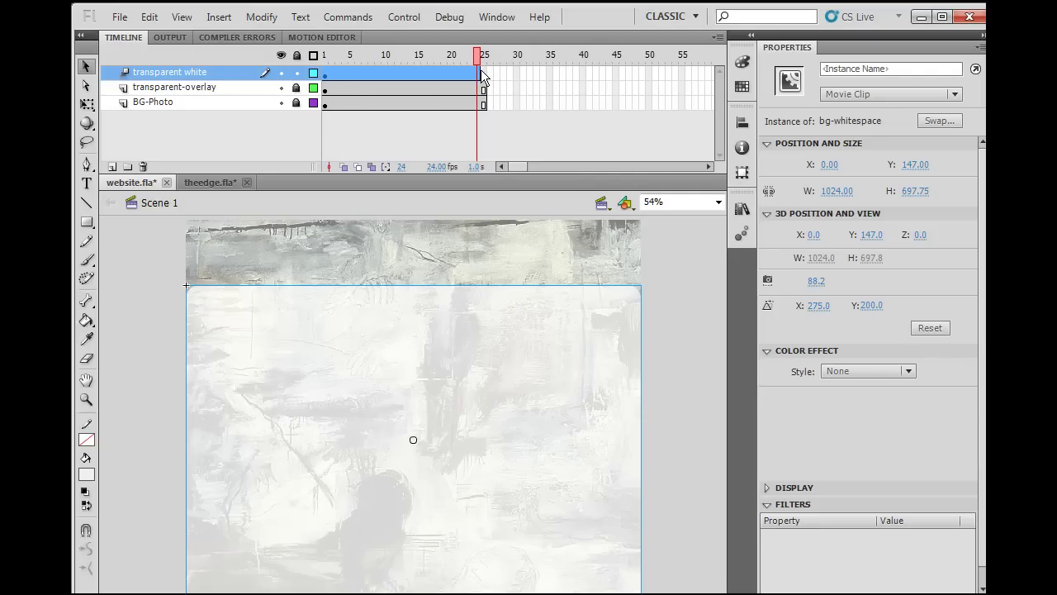
{"action": "left_click_drag", "start_coordinate": [485, 71], "coordinate": [486, 79]}
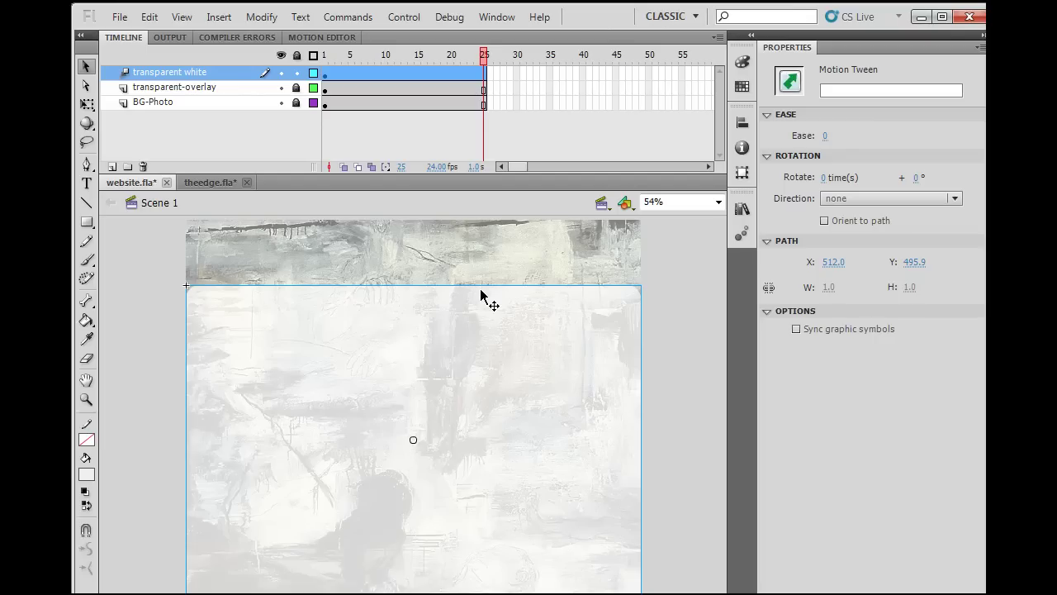
{"action": "left_click", "coordinate": [326, 58]}
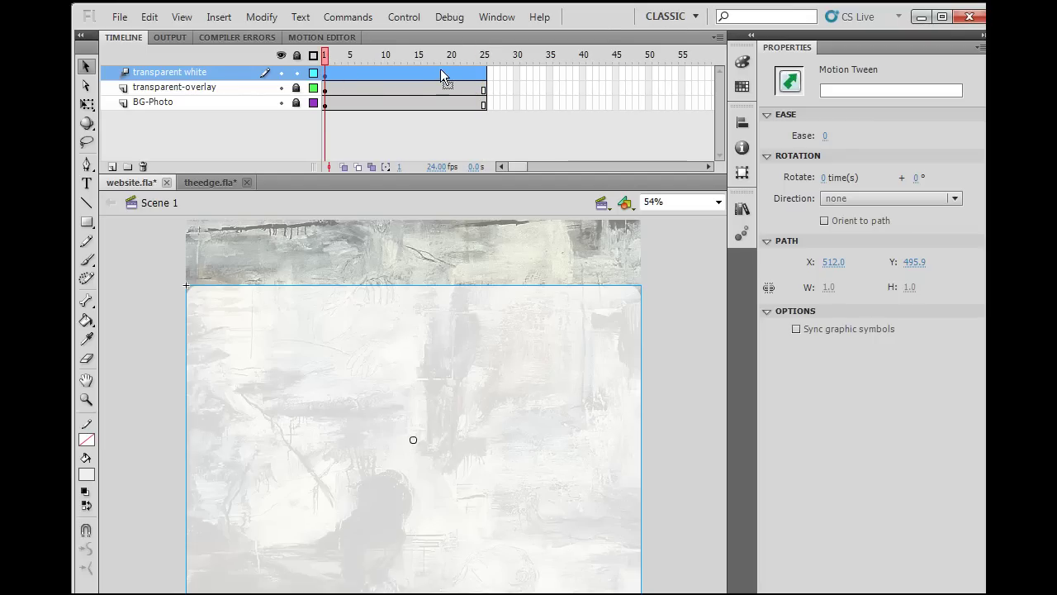
{"action": "left_click", "coordinate": [486, 59]}
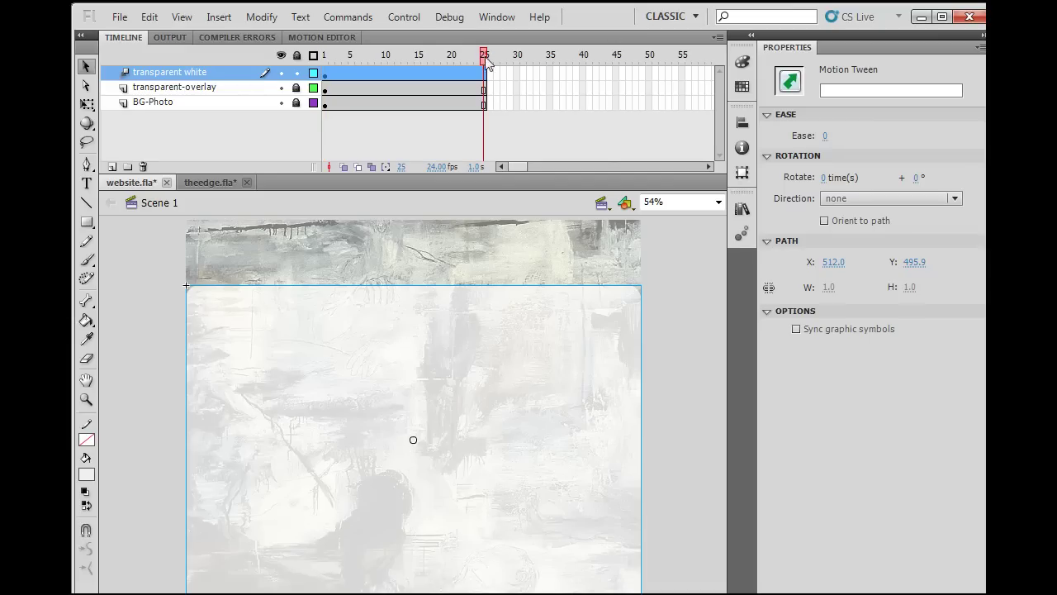
At frame 25, nudge the white panel slightly to record its resting-position keyframe.
{"action": "left_click", "coordinate": [496, 358]}
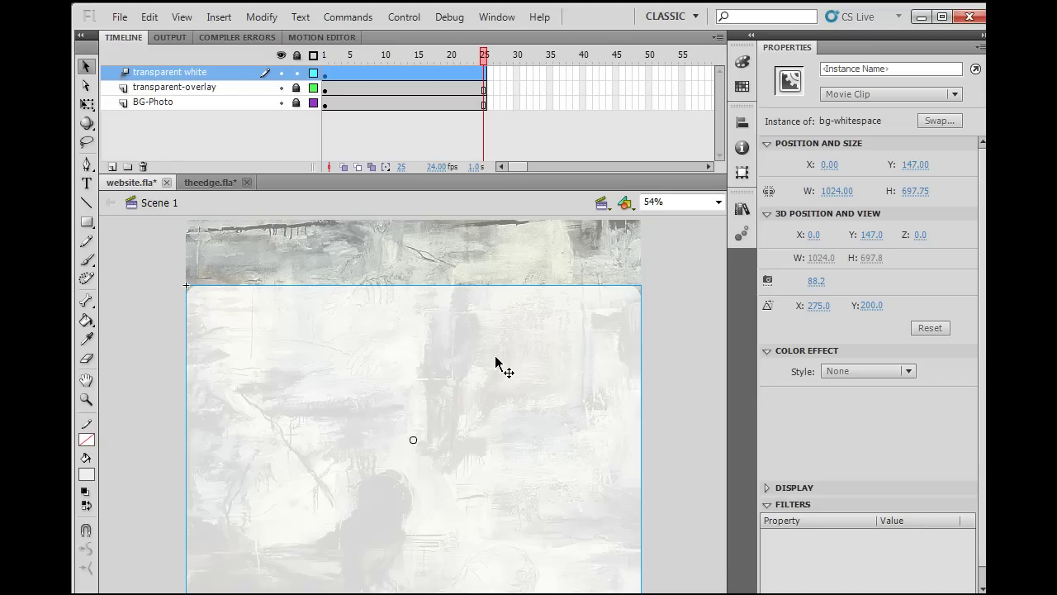
{"action": "left_click_drag", "start_coordinate": [495, 357], "coordinate": [496, 356]}
{"action": "left_click", "coordinate": [694, 491]}
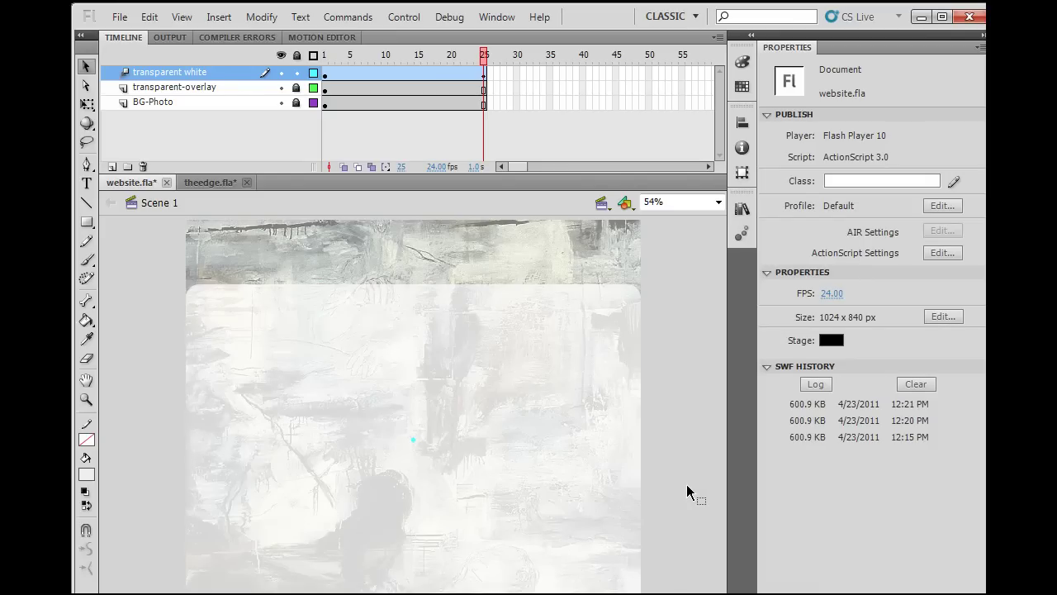
Zoom out to 25% to check the stage, fit it to the window, then return to frame 1.
{"action": "left_click", "coordinate": [718, 203]}
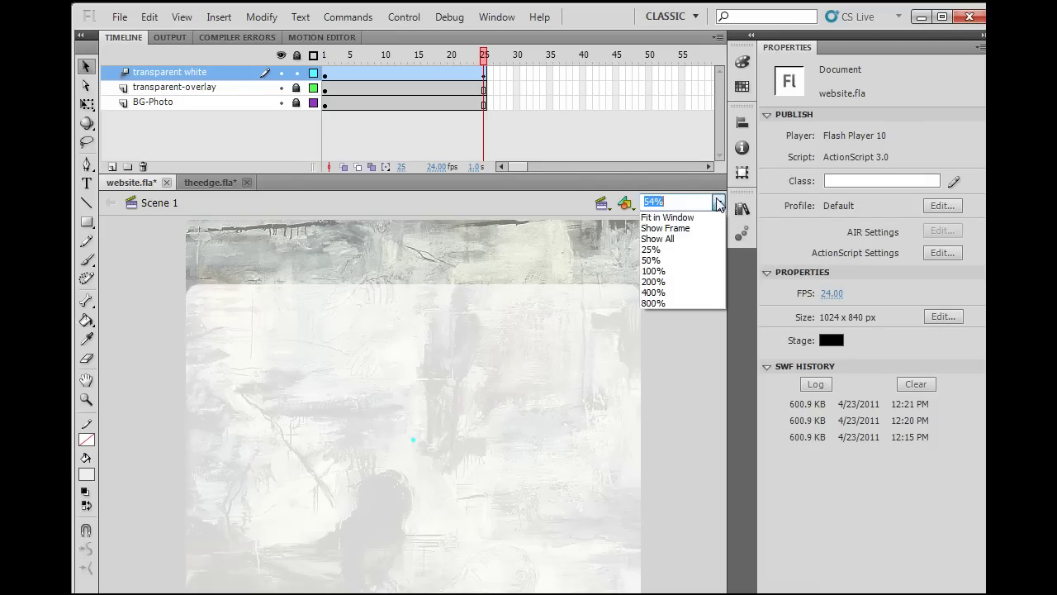
{"action": "left_click", "coordinate": [689, 250]}
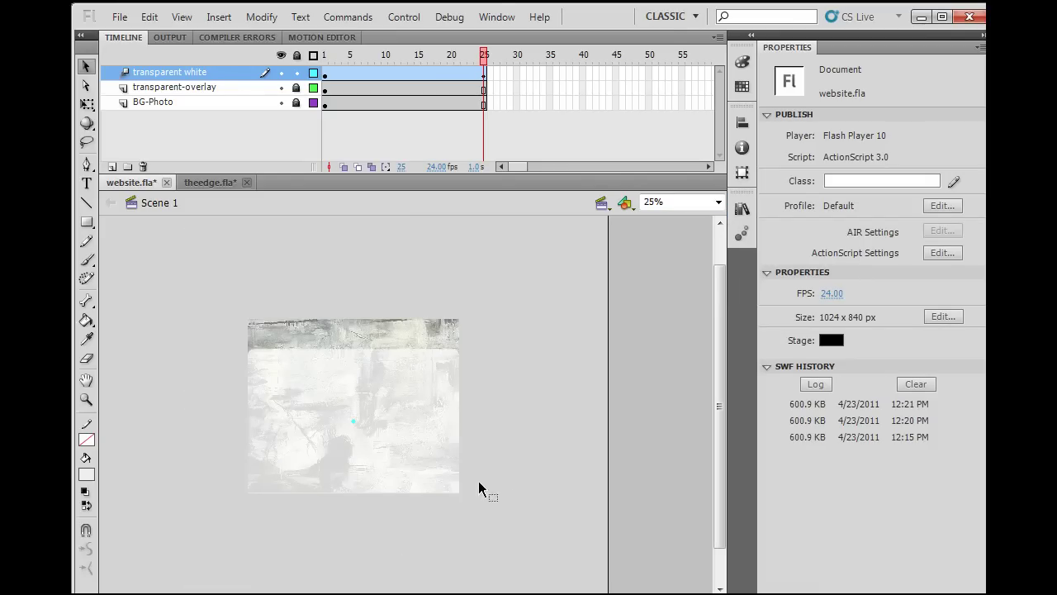
{"action": "left_click", "coordinate": [410, 447]}
{"action": "left_click", "coordinate": [490, 473]}
{"action": "left_click", "coordinate": [720, 204]}
{"action": "left_click", "coordinate": [690, 217]}
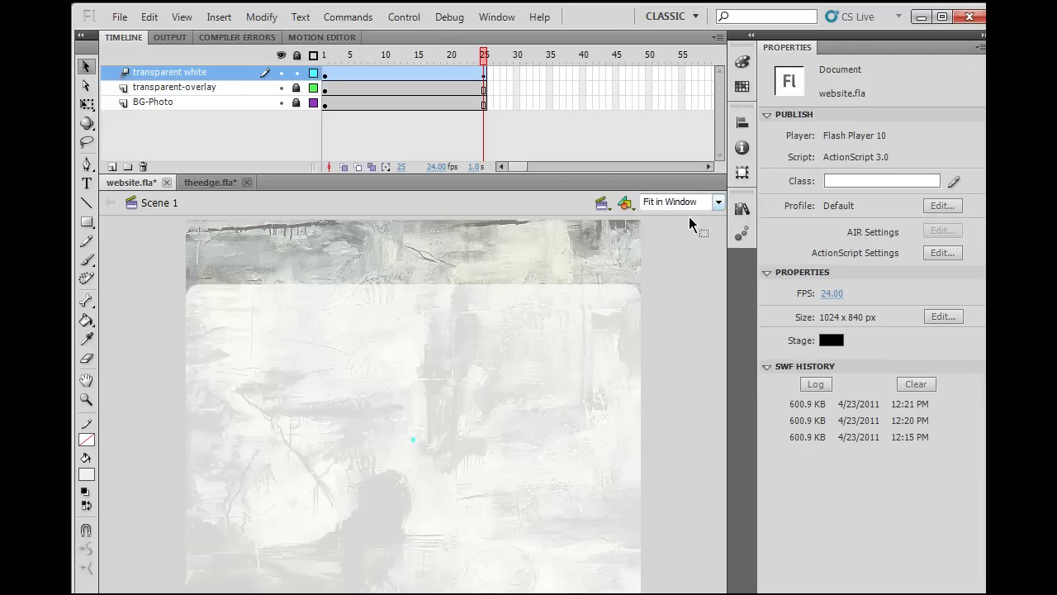
{"action": "left_click", "coordinate": [325, 60]}
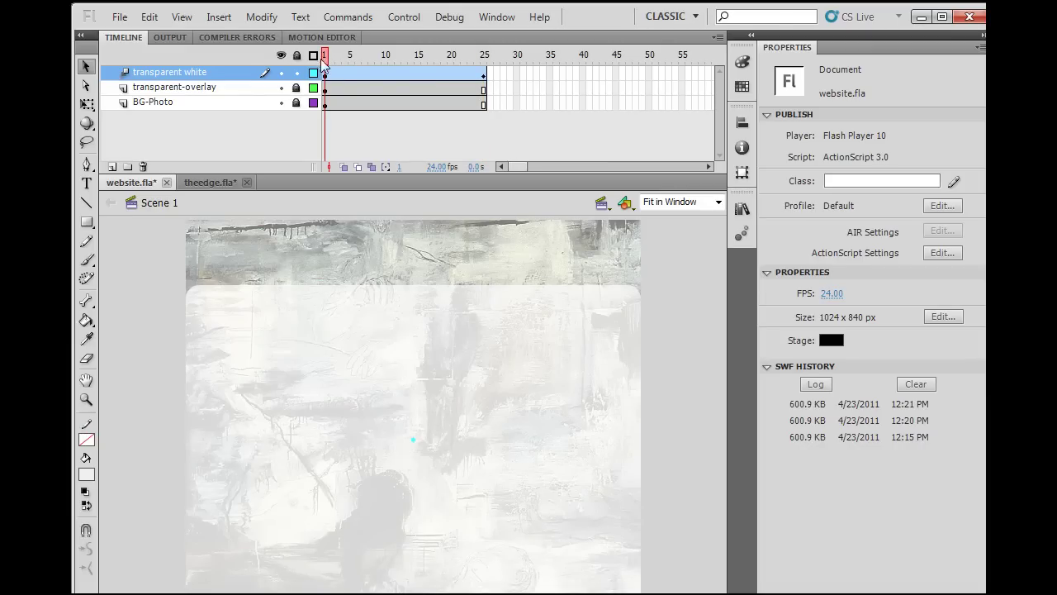
At frame 1, shift the white panel down below the stage to Y 813.
{"action": "left_click", "coordinate": [403, 365]}
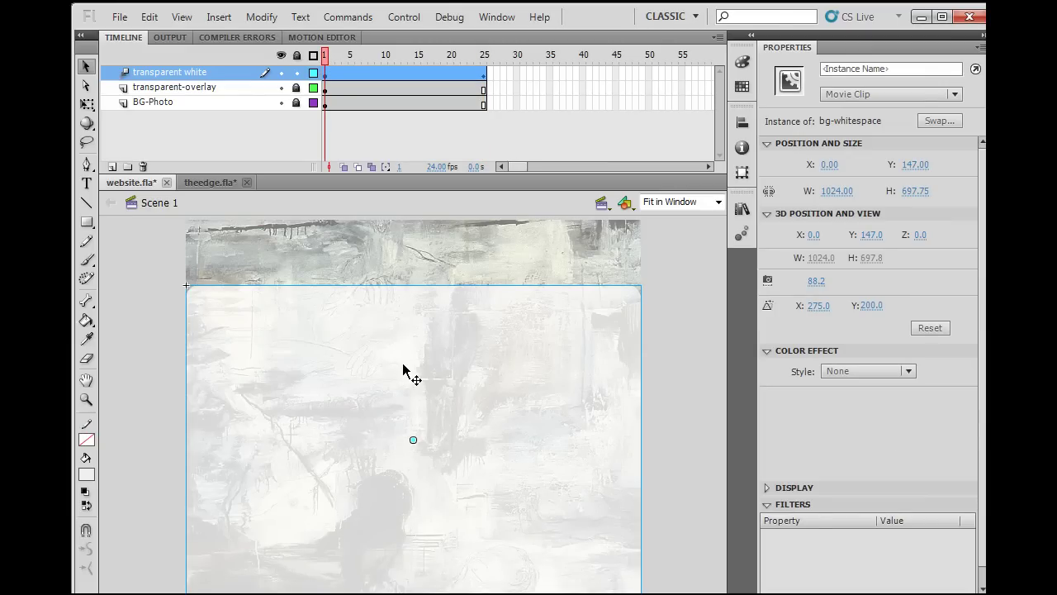
{"action": "key", "text": "shift+Down"}
{"action": "key", "text": "shift+Down"}
{"action": "key", "text": "shift+Down"}
{"action": "key", "text": "Down"}
{"action": "key", "text": "Down"}
{"action": "key", "text": "Down"}
{"action": "key", "text": "Down"}
{"action": "key", "text": "Down"}
{"action": "key", "text": "Down"}
{"action": "key", "text": "Down"}
{"action": "key", "text": "shift+Down"}
{"action": "key", "text": "shift+Down"}
{"action": "key", "text": "shift+Down"}
{"action": "key", "text": "shift+Down"}
{"action": "key", "text": "shift+Down"}
{"action": "key", "text": "shift+Down"}
{"action": "key", "text": "shift+Down"}
{"action": "key", "text": "shift+Down"}
{"action": "key", "text": "shift+Down"}
{"action": "key", "text": "shift+Down"}
{"action": "key", "text": "shift+Down"}
{"action": "key", "text": "shift+Down"}
{"action": "key", "text": "shift+Down"}
{"action": "key", "text": "shift+Down"}
{"action": "key", "text": "shift+Down"}
{"action": "key", "text": "shift+Down"}
{"action": "key", "text": "shift+Down"}
{"action": "key", "text": "shift+Down"}
{"action": "key", "text": "shift+Down"}
{"action": "key", "text": "shift+Down"}
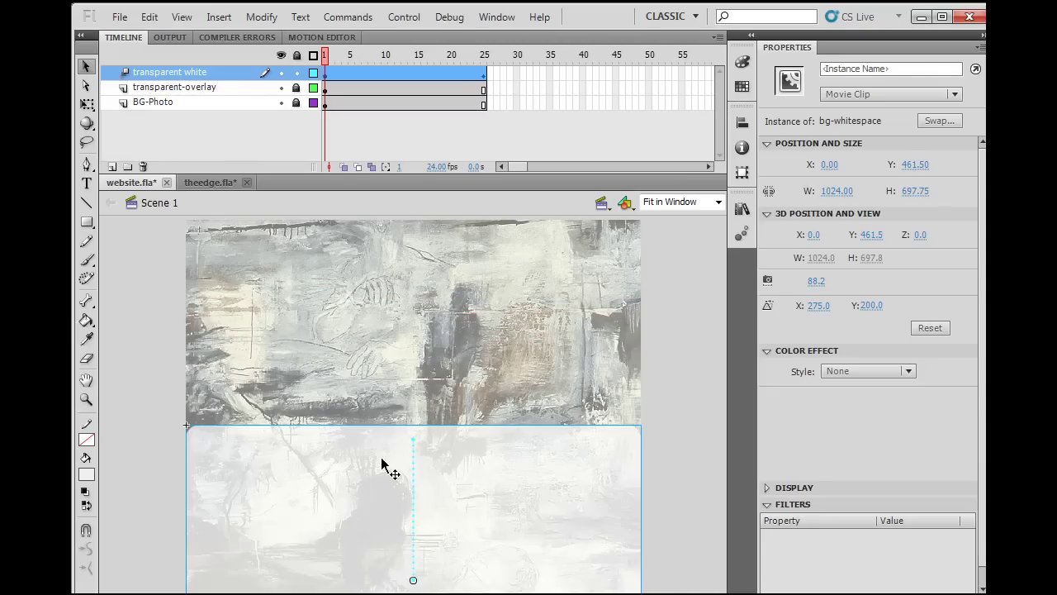
{"action": "key", "text": "shift+Down"}
{"action": "key", "text": "shift+Down"}
{"action": "key", "text": "shift+Down"}
{"action": "key", "text": "shift+Down"}
{"action": "key", "text": "shift+Down"}
{"action": "key", "text": "shift+Down"}
{"action": "key", "text": "shift+Down"}
{"action": "key", "text": "shift+Down"}
{"action": "key", "text": "shift+Down"}
{"action": "key", "text": "shift+Down"}
{"action": "key", "text": "shift+Down"}
{"action": "key", "text": "shift+Down"}
{"action": "key", "text": "shift+Down"}
{"action": "key", "text": "shift+Down"}
{"action": "key", "text": "shift+Down"}
{"action": "key", "text": "shift+Down"}
{"action": "key", "text": "shift+Down"}
{"action": "key", "text": "shift+Down"}
{"action": "key", "text": "shift+Down"}
{"action": "key", "text": "shift+Down"}
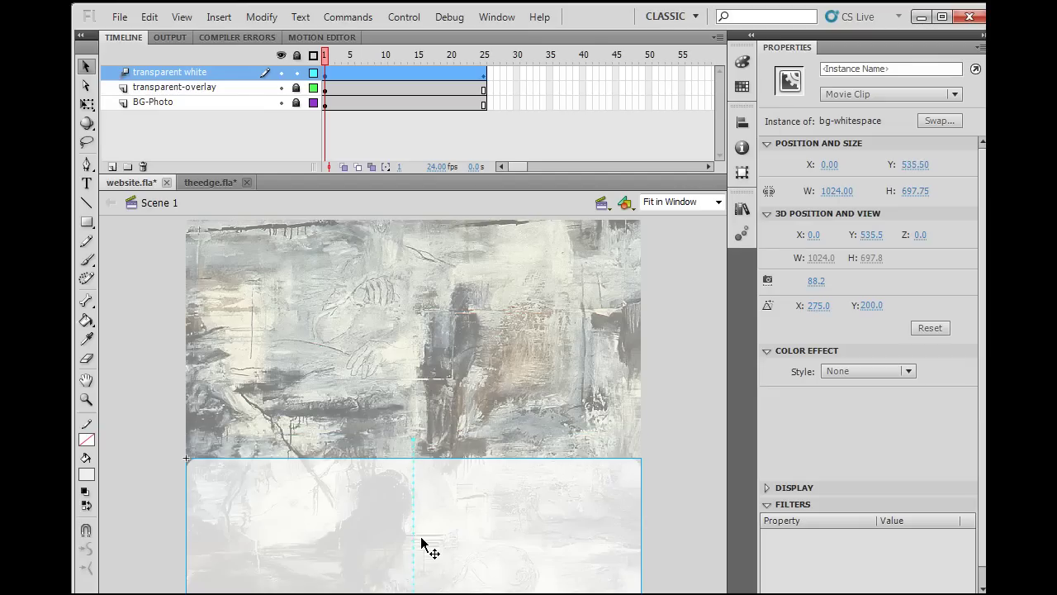
{"action": "key", "text": "shift+Down"}
{"action": "key", "text": "shift+Down"}
{"action": "key", "text": "shift+Down"}
{"action": "key", "text": "shift+Down"}
{"action": "key", "text": "shift+Down"}
{"action": "key", "text": "shift+Down"}
{"action": "key", "text": "shift+Down"}
{"action": "key", "text": "shift+Down"}
{"action": "key", "text": "shift+Down"}
{"action": "key", "text": "shift+Down"}
{"action": "key", "text": "shift+Down"}
{"action": "key", "text": "shift+Down"}
{"action": "key", "text": "shift+Down"}
{"action": "key", "text": "shift+Down"}
{"action": "key", "text": "shift+Down"}
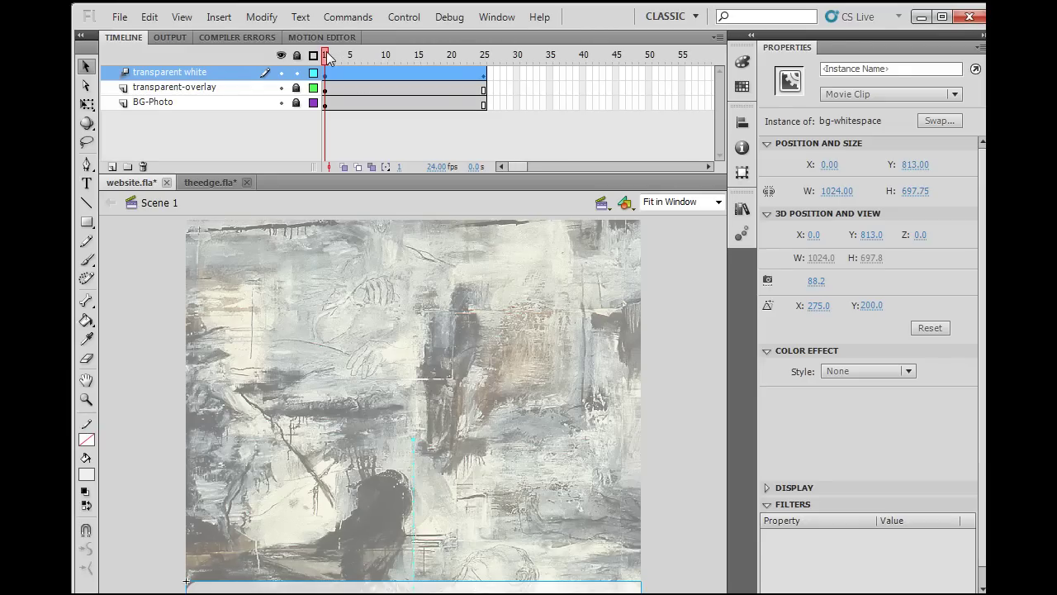
Preview the slide-up tween, then reselect the tween at frame 1.
{"action": "key", "text": "Return"}
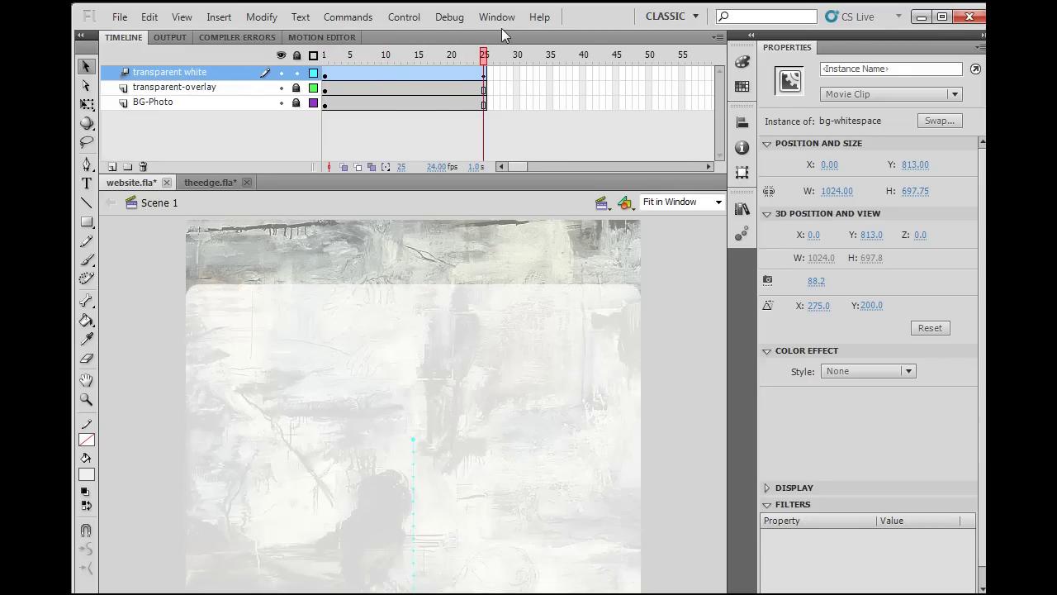
{"action": "left_click", "coordinate": [358, 413]}
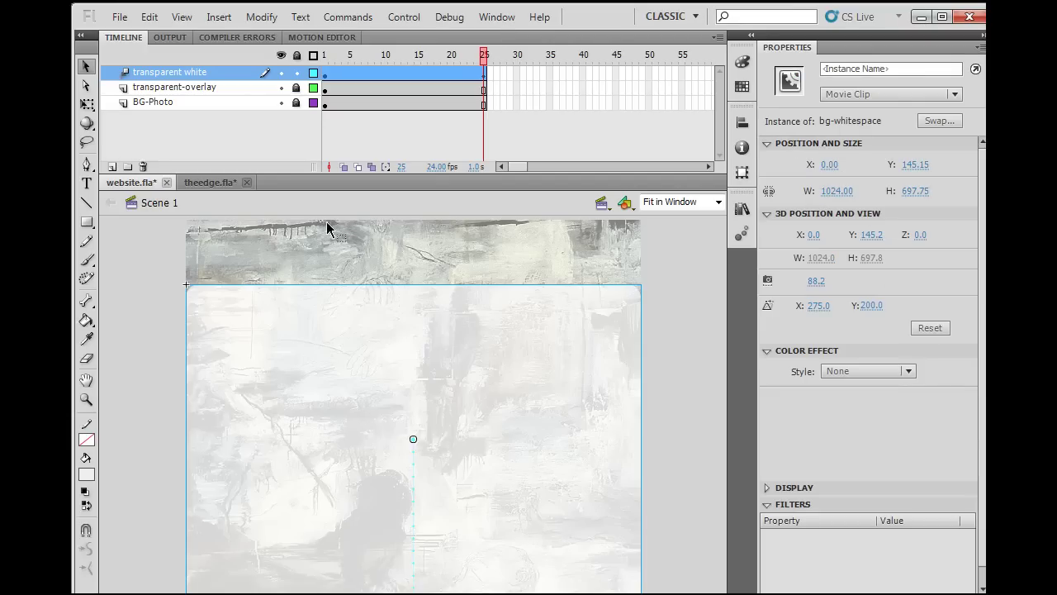
{"action": "left_click", "coordinate": [323, 72]}
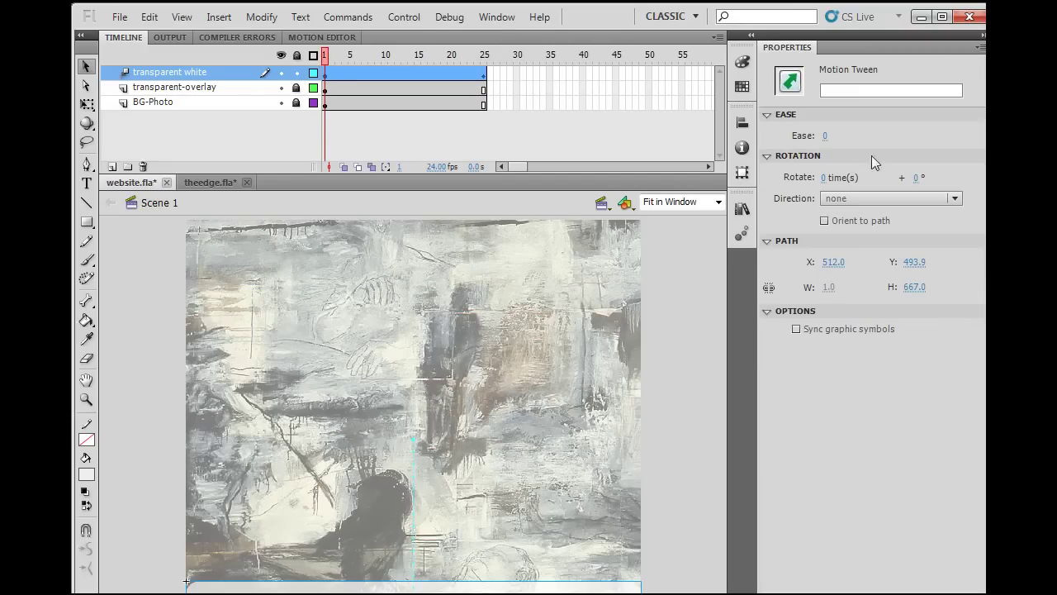
Set the tween's Ease to 100 out and scrub through to check the motion.
{"action": "left_click", "coordinate": [824, 136]}
{"action": "left_click_drag", "start_coordinate": [830, 135], "coordinate": [921, 134]}
{"action": "left_click_drag", "start_coordinate": [334, 56], "coordinate": [484, 32]}
{"action": "key", "text": "Return"}
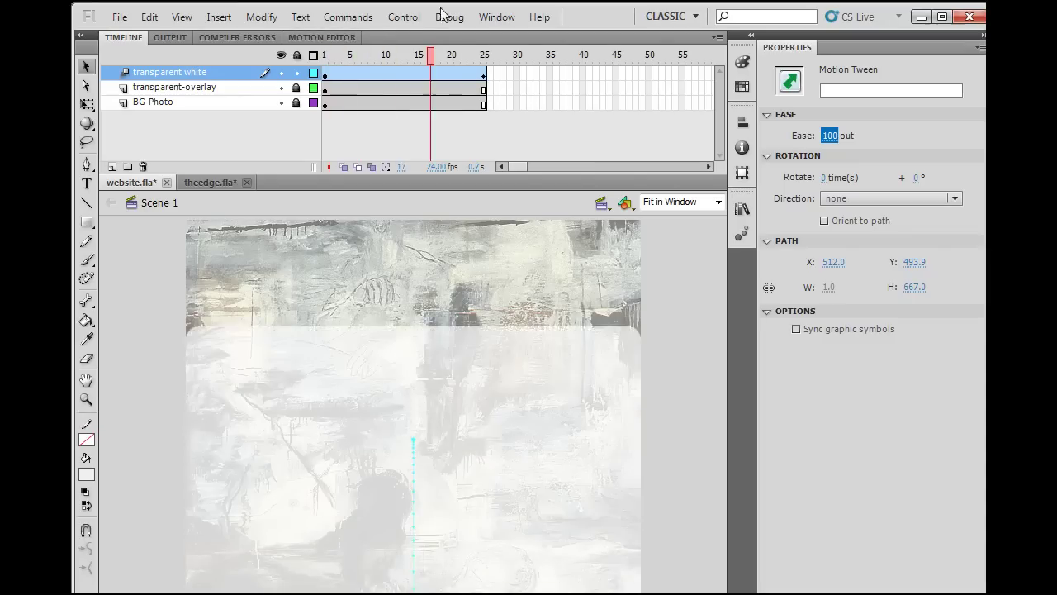
Replay the eased slide-up from frame 1 and re-expand the ease settings.
{"action": "key", "text": "Return"}
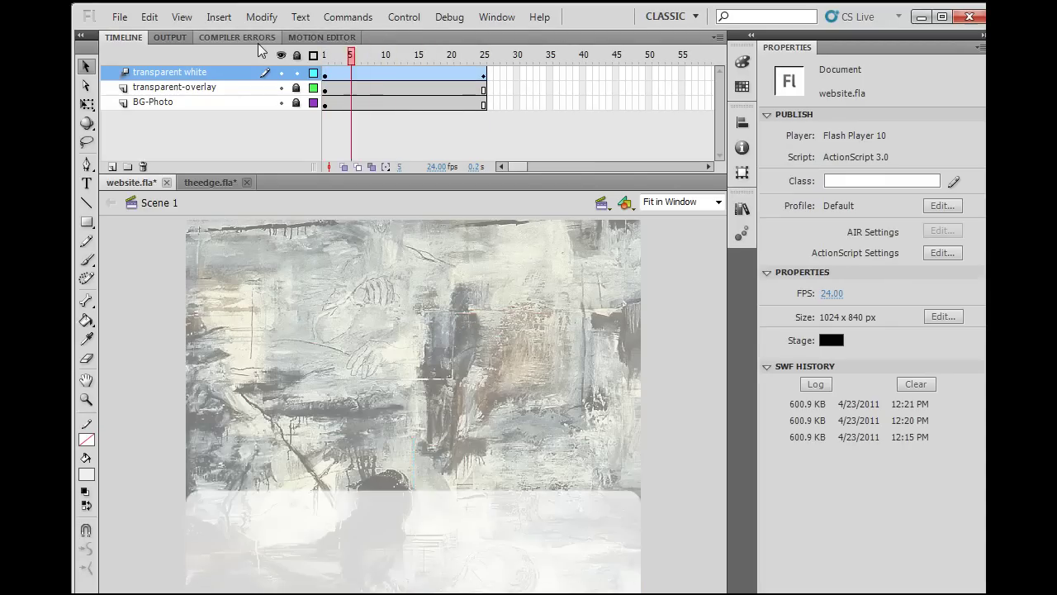
{"action": "left_click", "coordinate": [326, 54]}
{"action": "key", "text": "Return"}
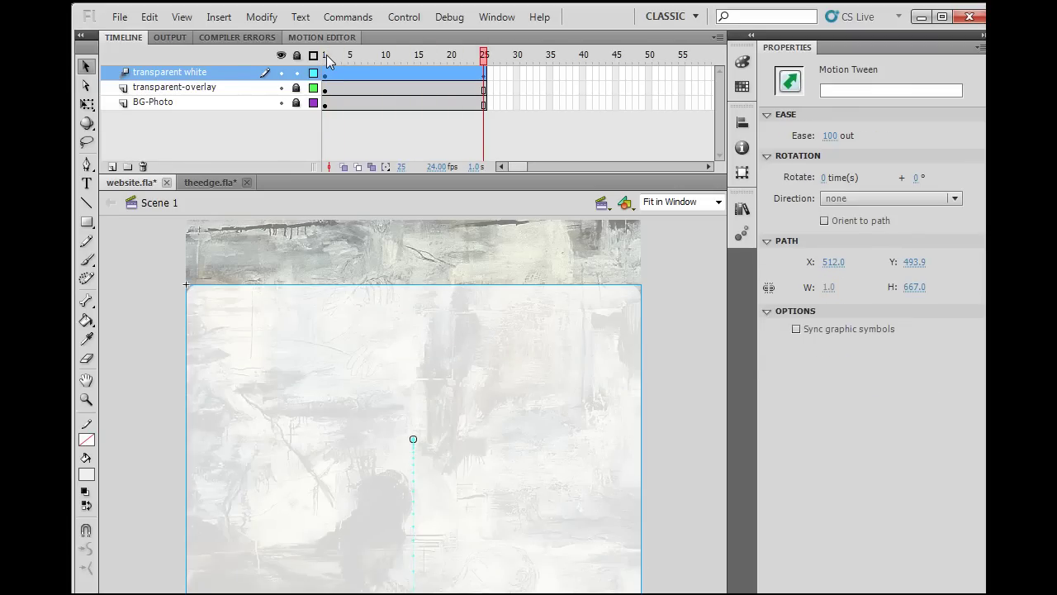
{"action": "left_click", "coordinate": [326, 55]}
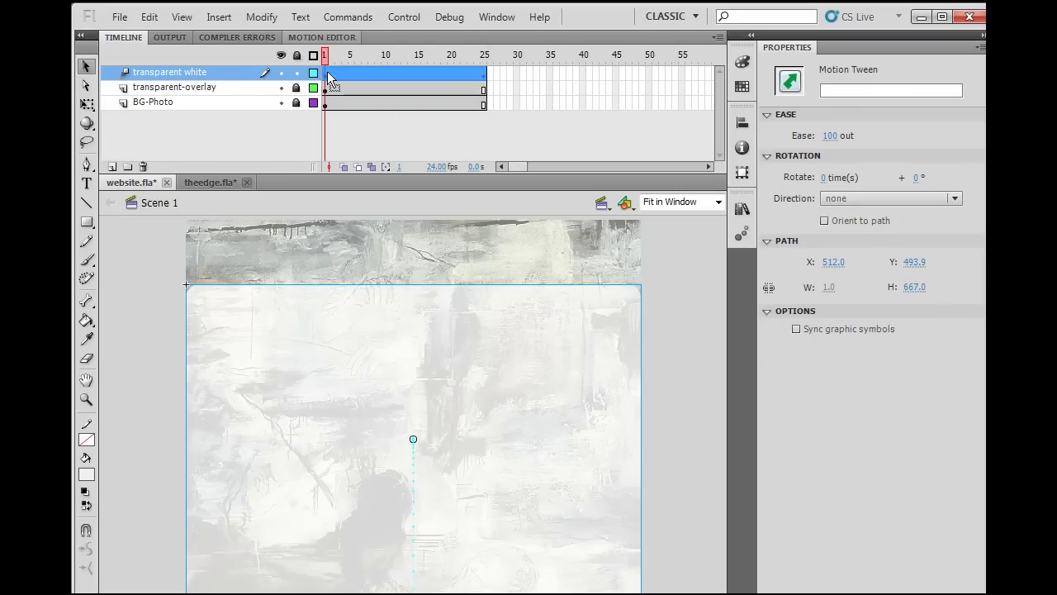
{"action": "left_click", "coordinate": [327, 72]}
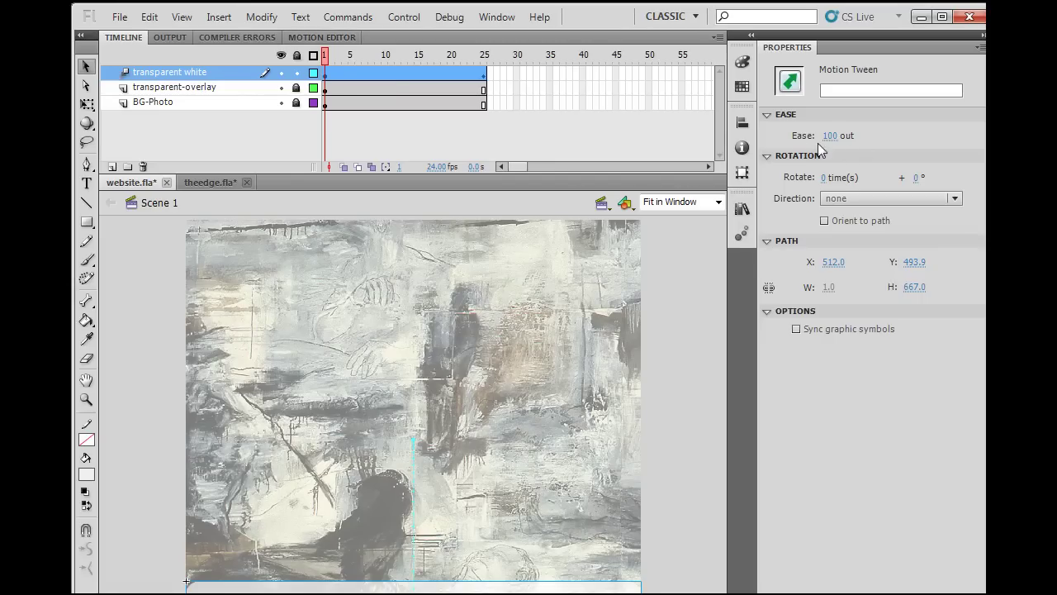
{"action": "left_click", "coordinate": [766, 115]}
{"action": "left_click", "coordinate": [766, 115]}
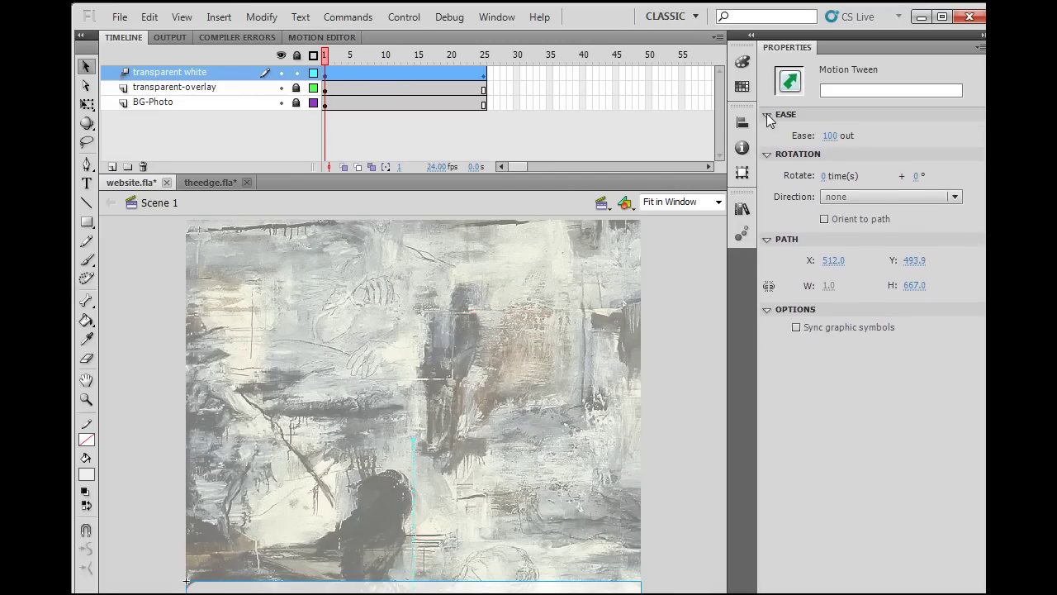